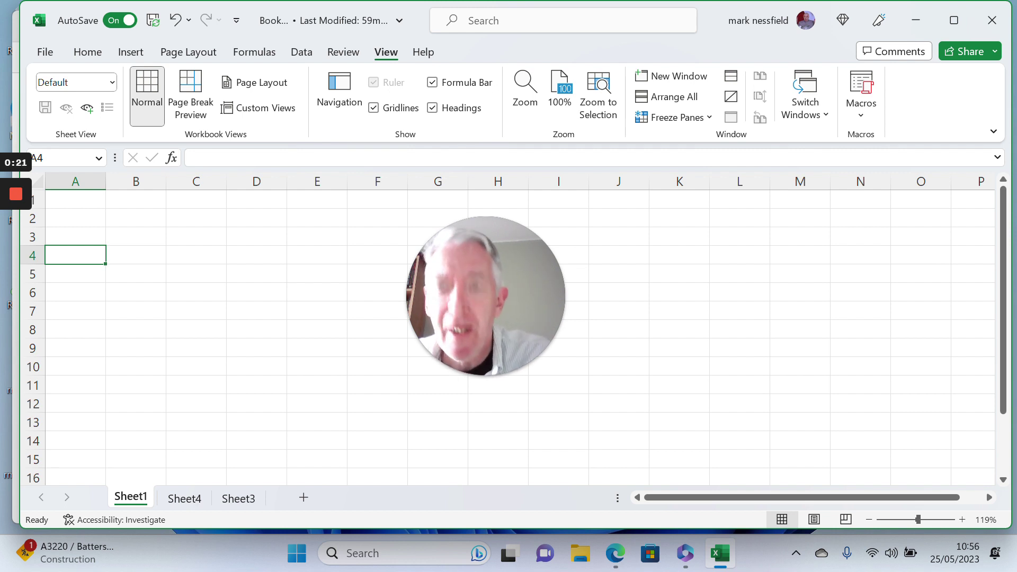
# Enter the formula ="PR"&TEXT(SEQUENCE(12),"000") in cell A2 to generate a list of twelve product codes
pyautogui.click(85, 216)
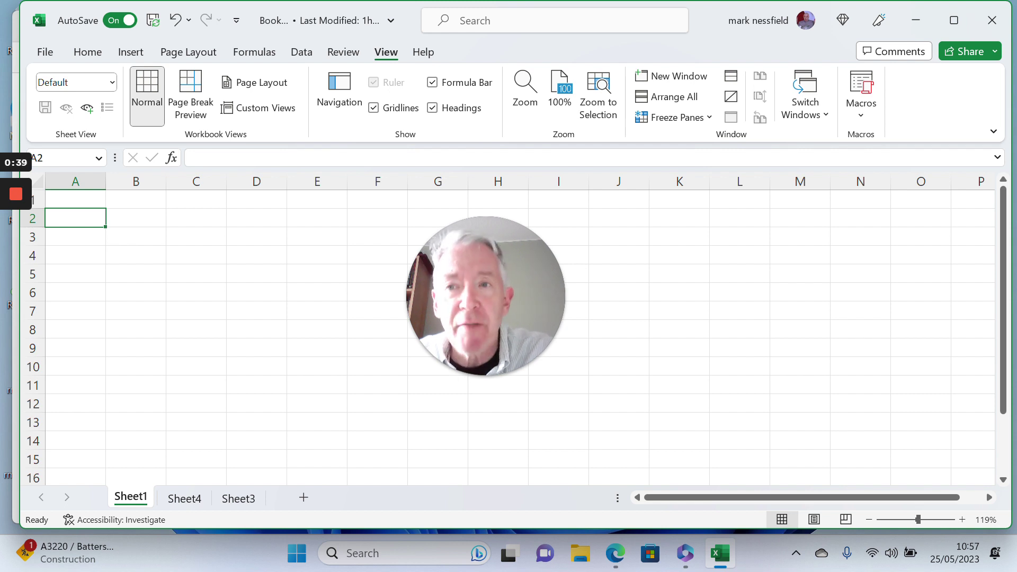
pyautogui.write('=')
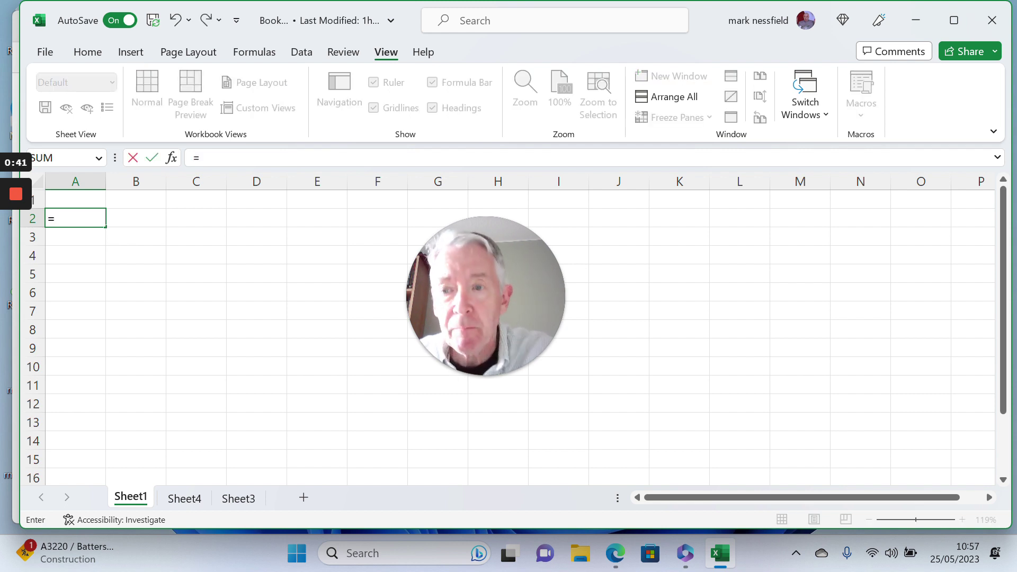
pyautogui.write('"P')
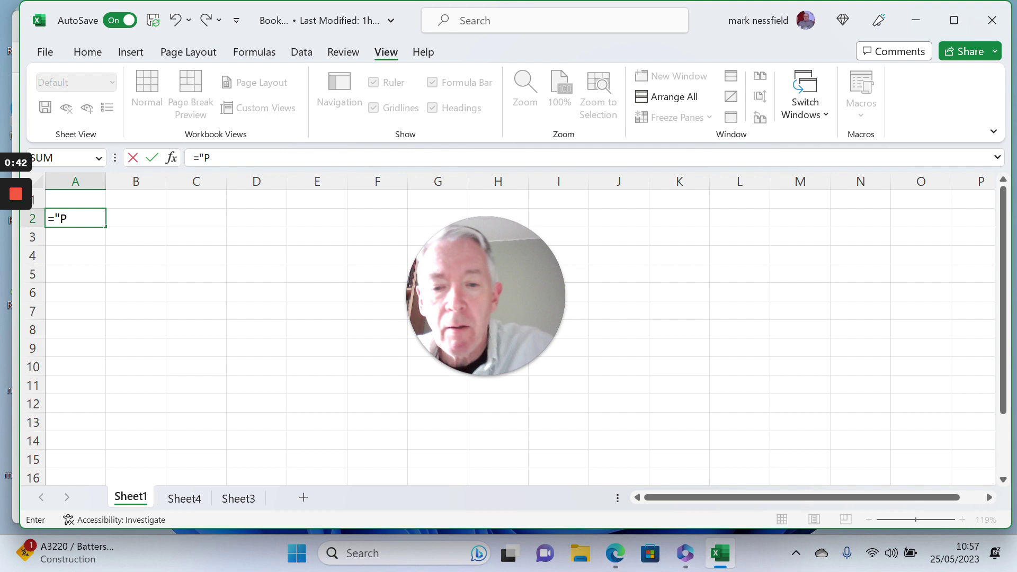
pyautogui.write('R"')
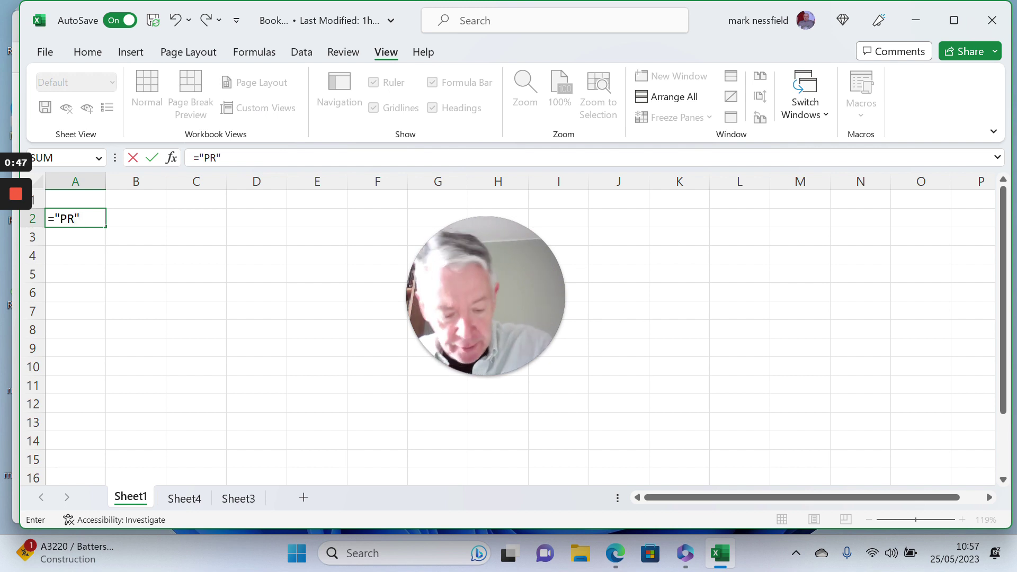
pyautogui.write('&')
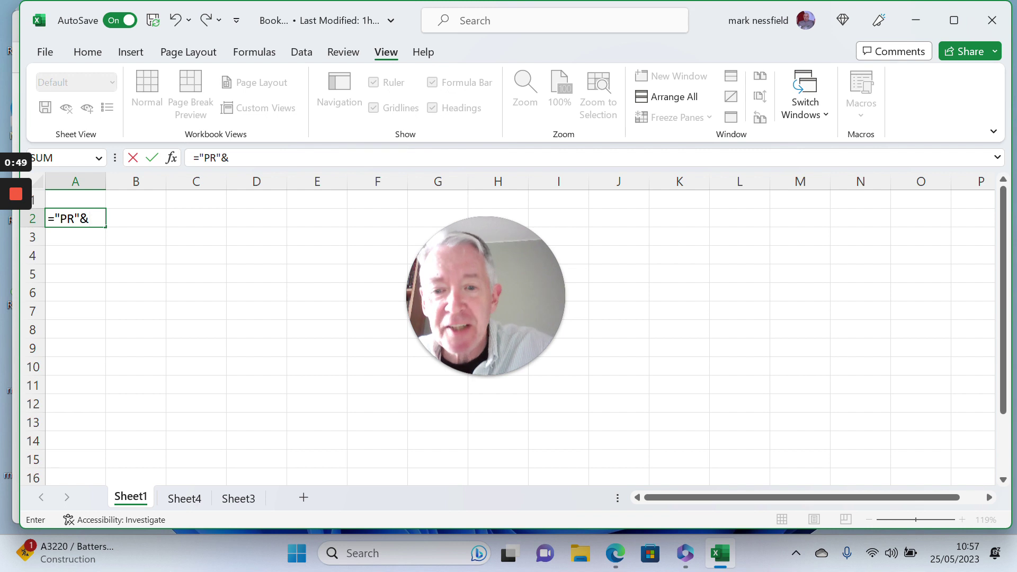
pyautogui.write('text')
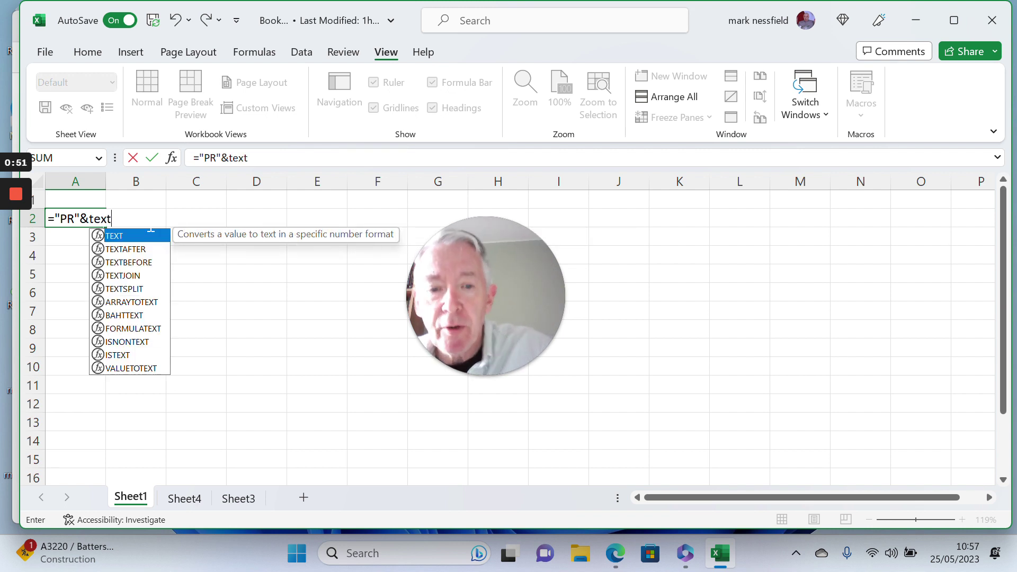
pyautogui.write('(')
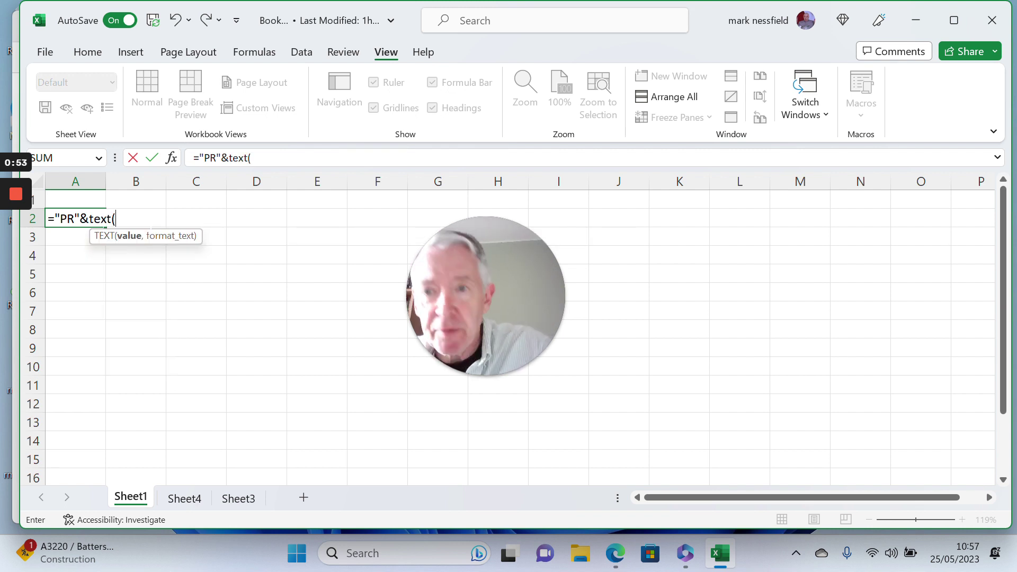
pyautogui.write('sequence(12')
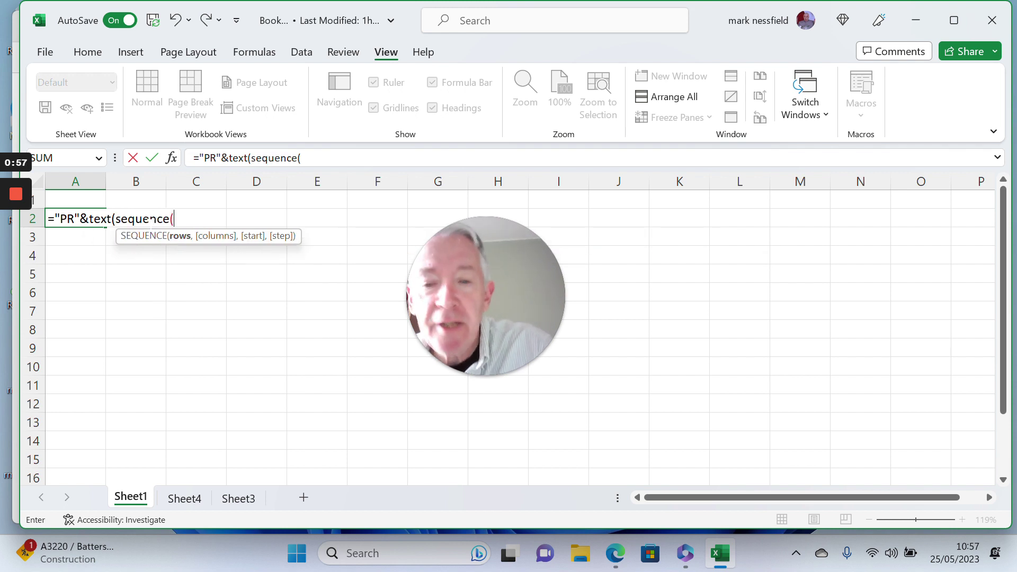
pyautogui.write(')')
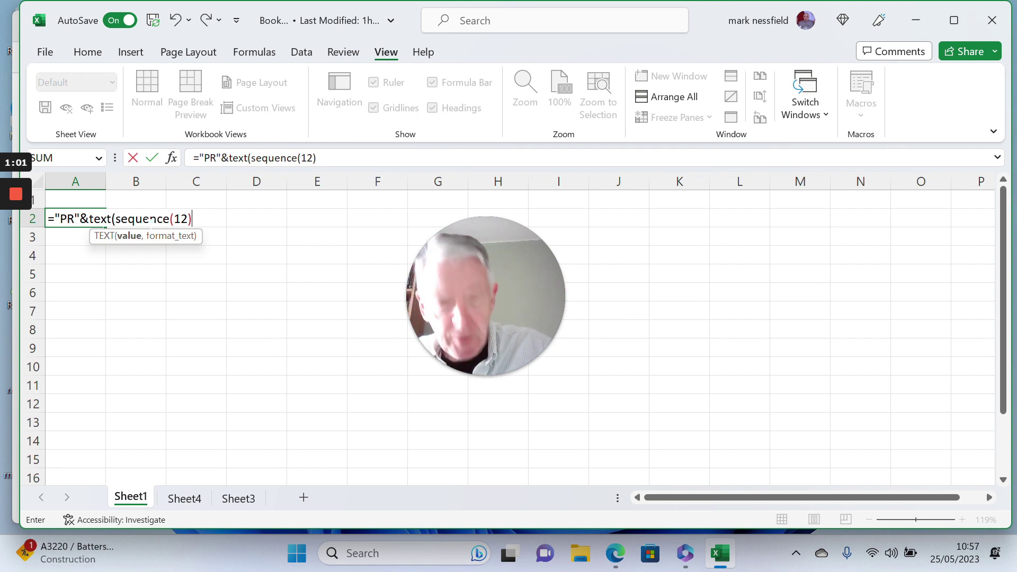
pyautogui.write(',"')
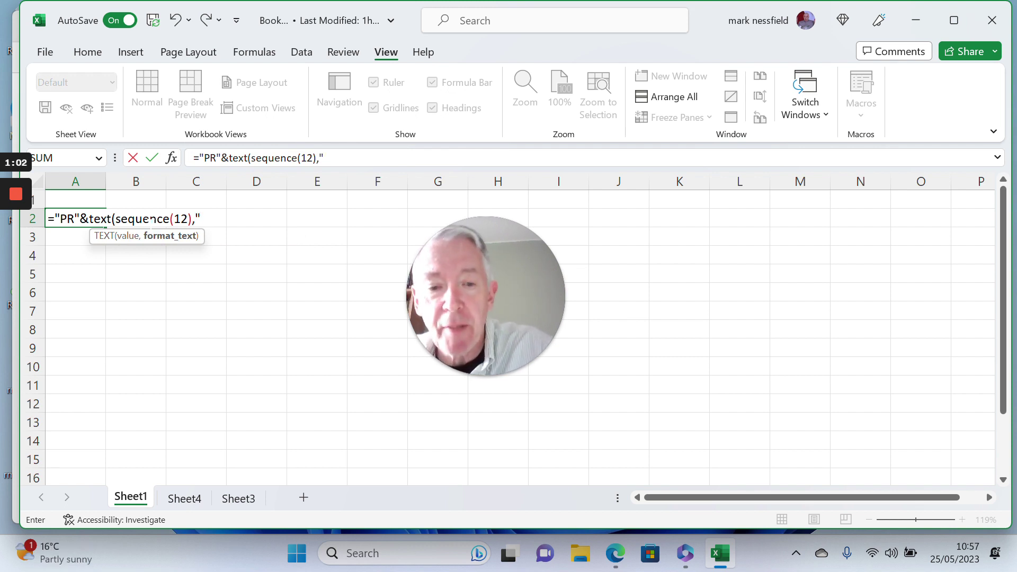
pyautogui.write('000')
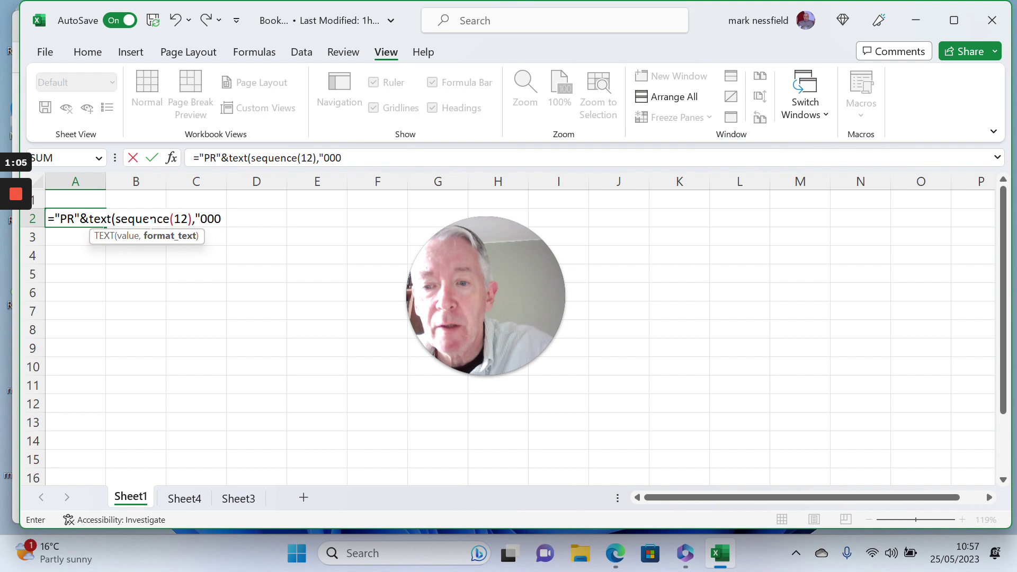
pyautogui.write('")')
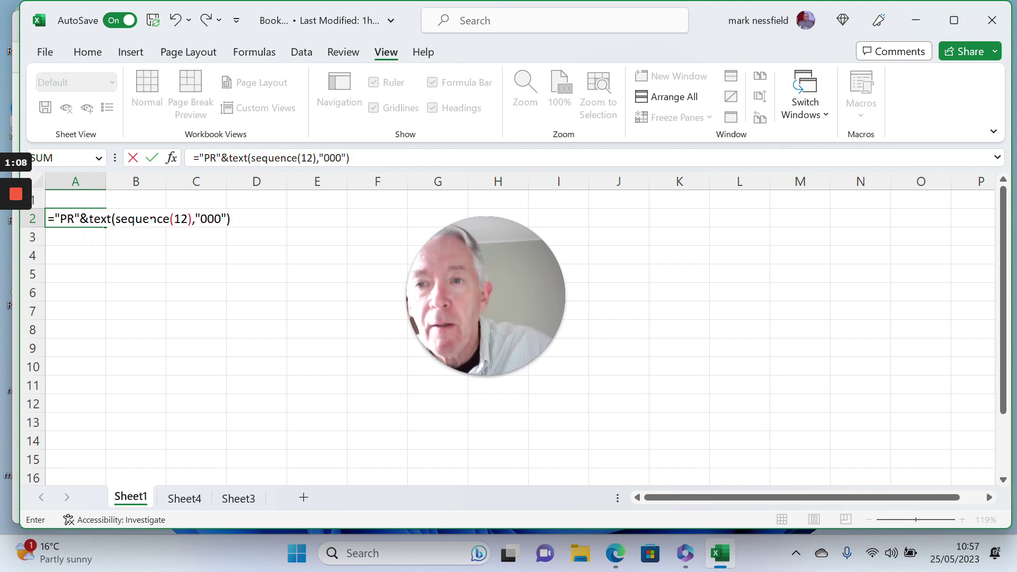
pyautogui.press('Return')
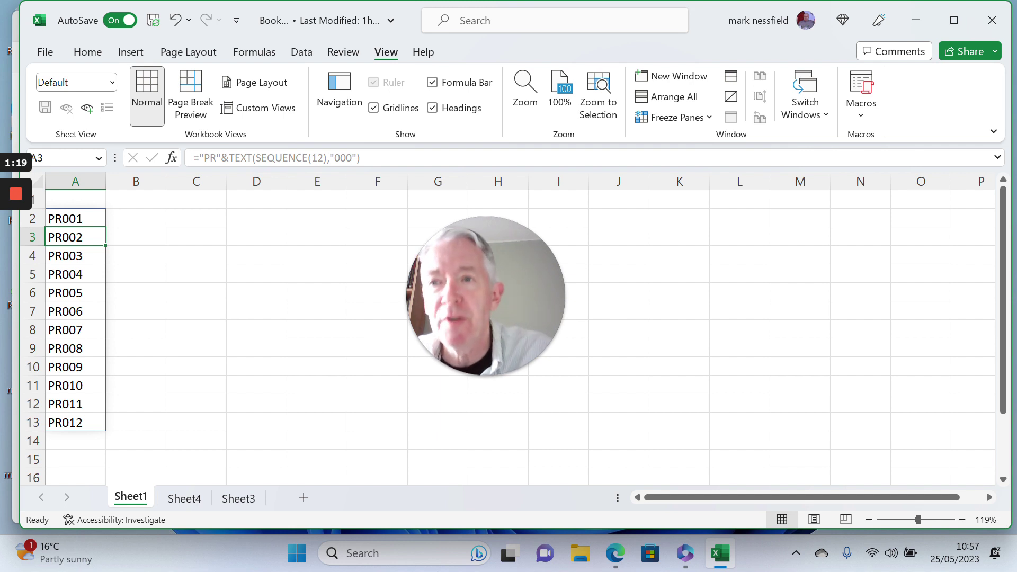
# Try to delete cell A6 from the spilled code list, shifting the cells up
pyautogui.click(76, 293)
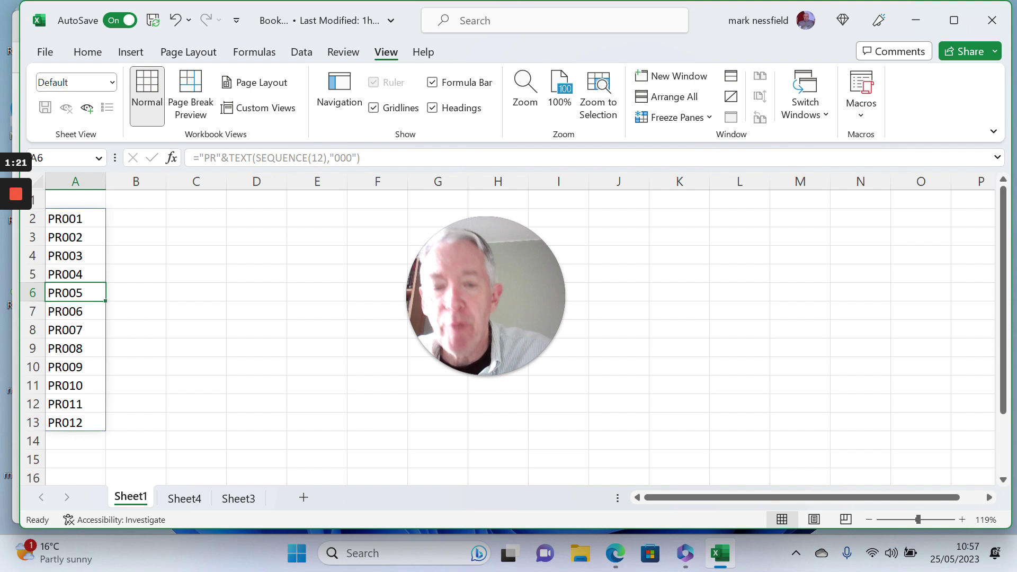
pyautogui.rightClick(81, 294)
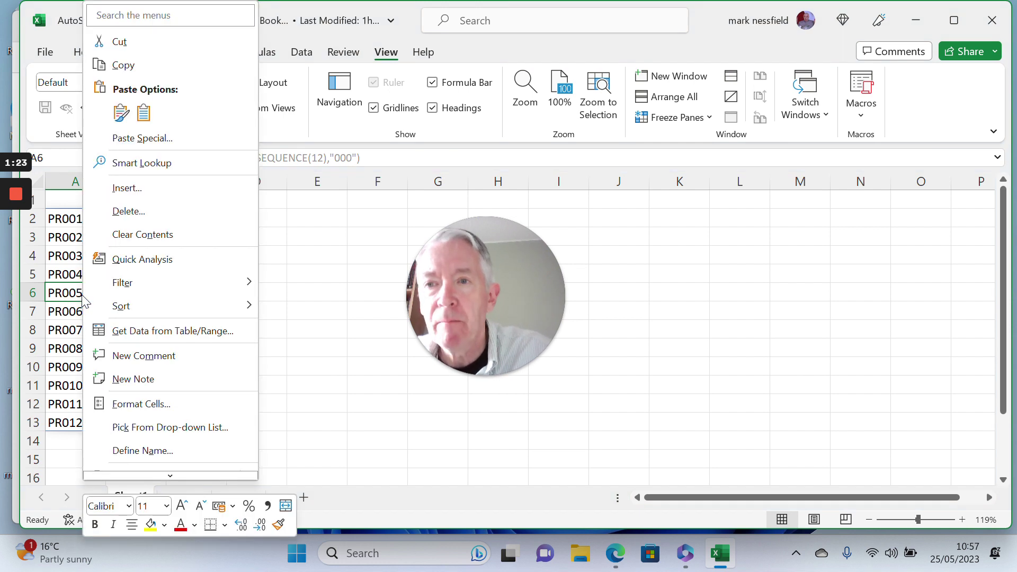
pyautogui.click(129, 212)
pyautogui.click(75, 235)
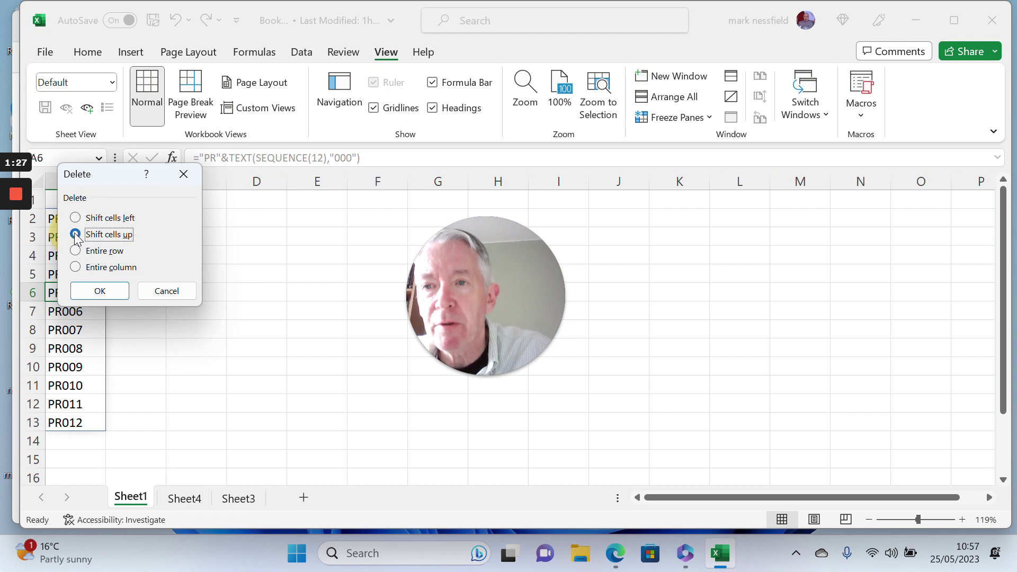
pyautogui.click(100, 291)
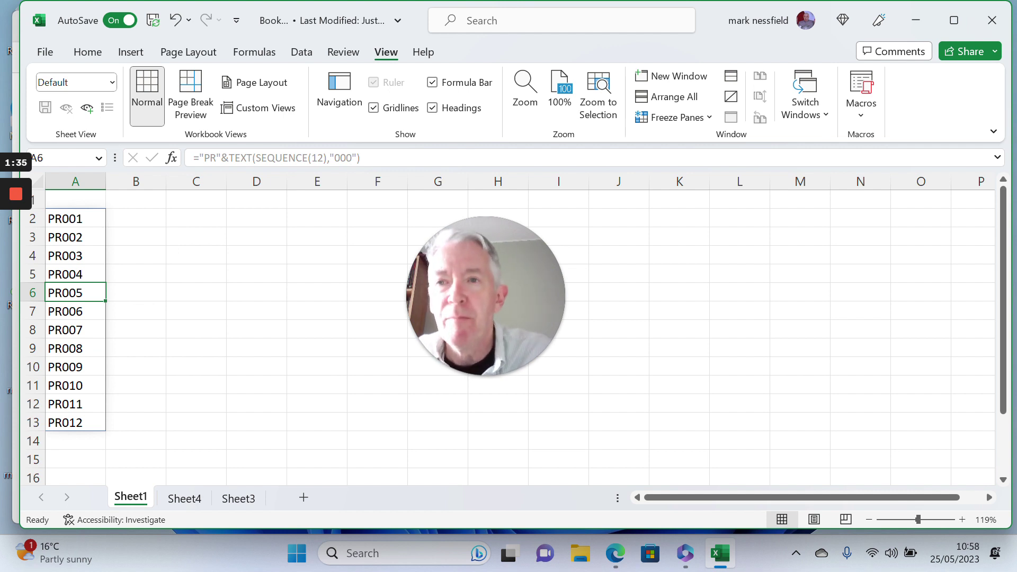
# Copy the spilled code list in A2:A13 and paste it as values only starting at cell C2
pyautogui.click(86, 221)
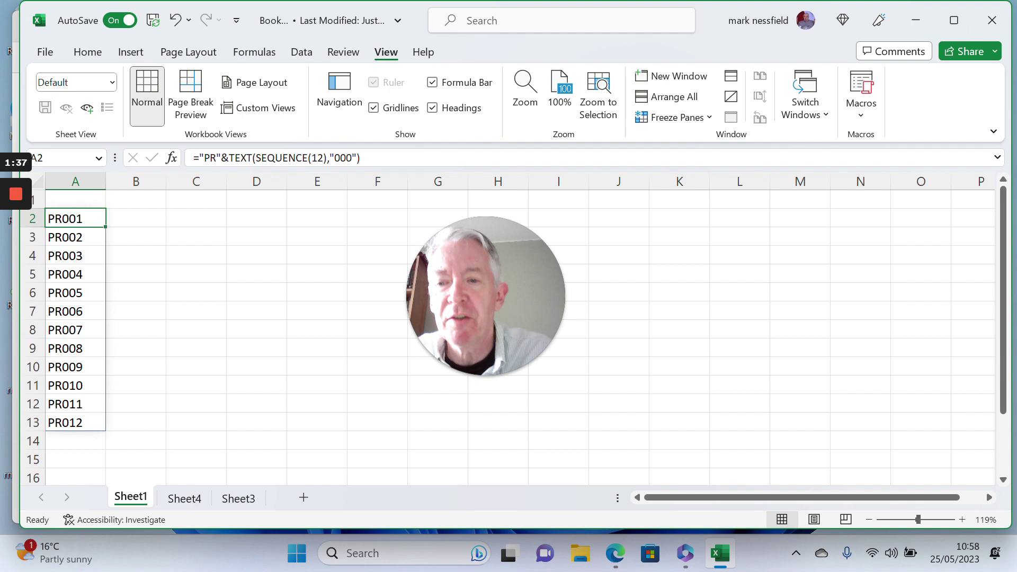
pyautogui.hotkey('ctrl', 'shift', 'Down')
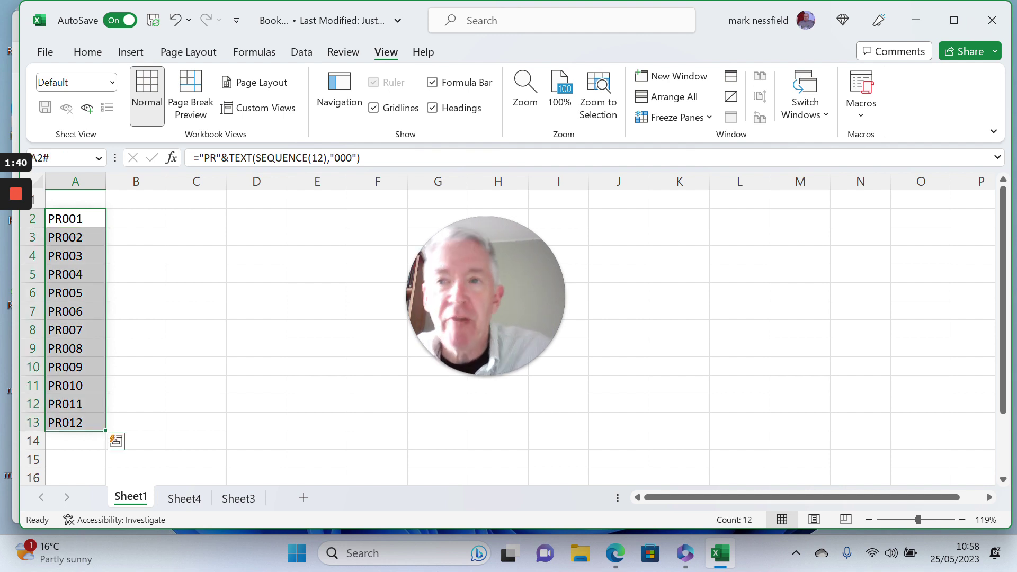
pyautogui.rightClick(86, 258)
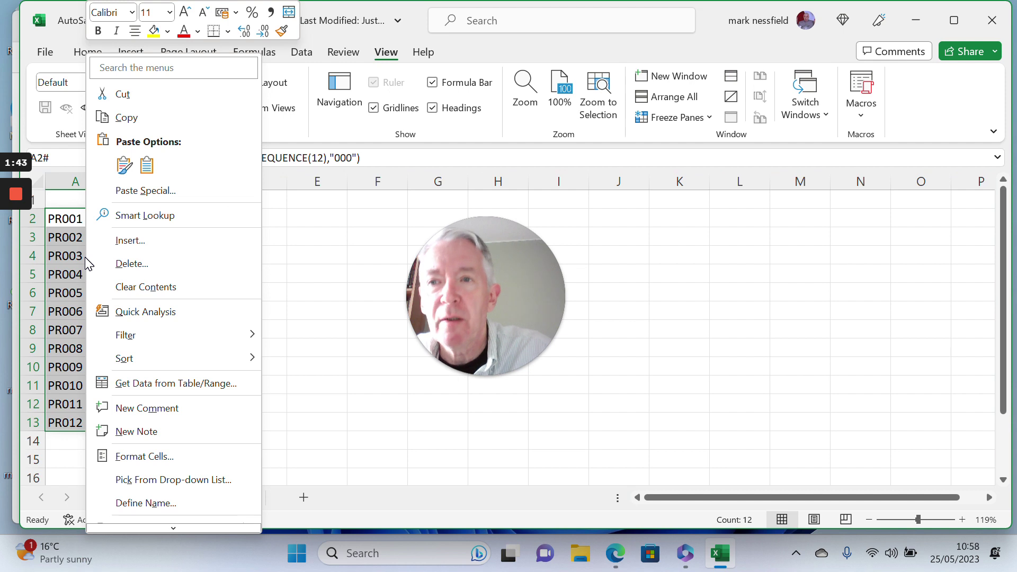
pyautogui.click(125, 118)
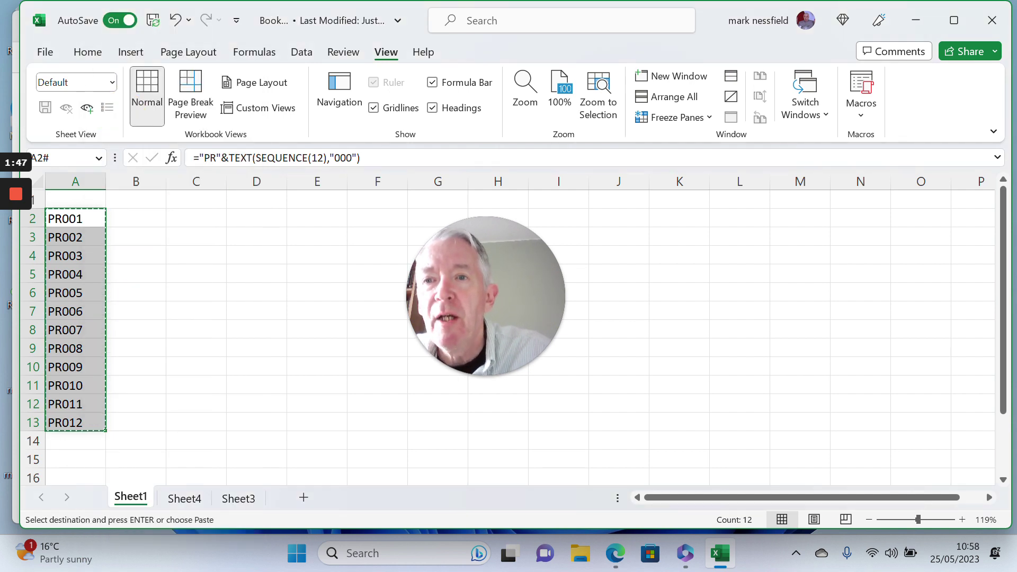
pyautogui.click(196, 218)
pyautogui.rightClick(203, 217)
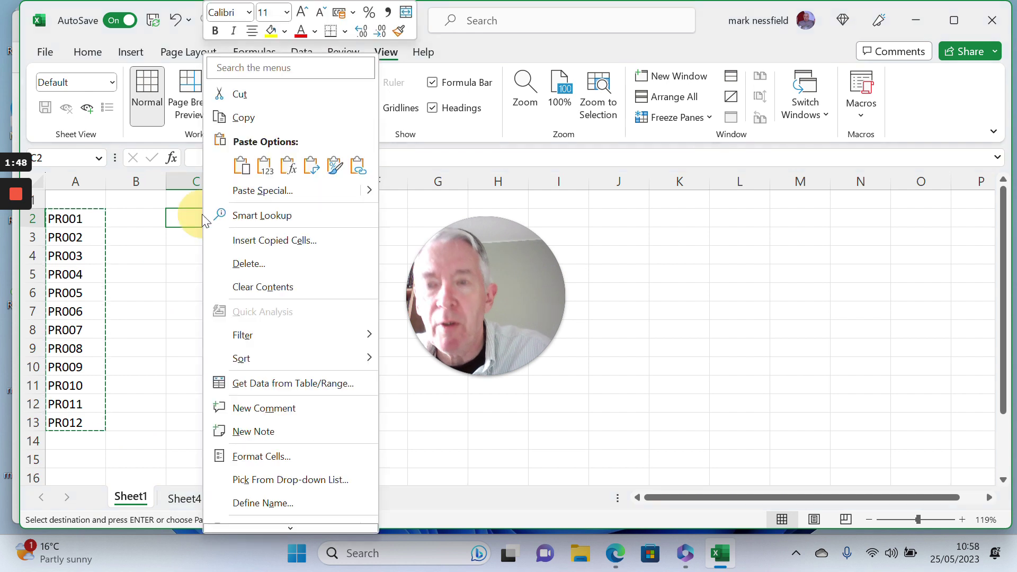
pyautogui.click(265, 166)
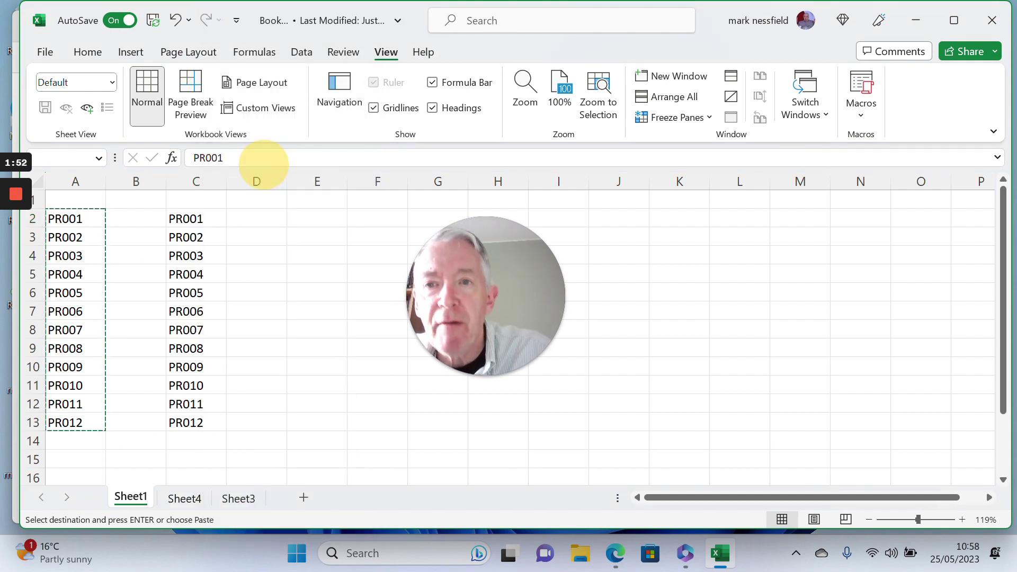
pyautogui.click(196, 215)
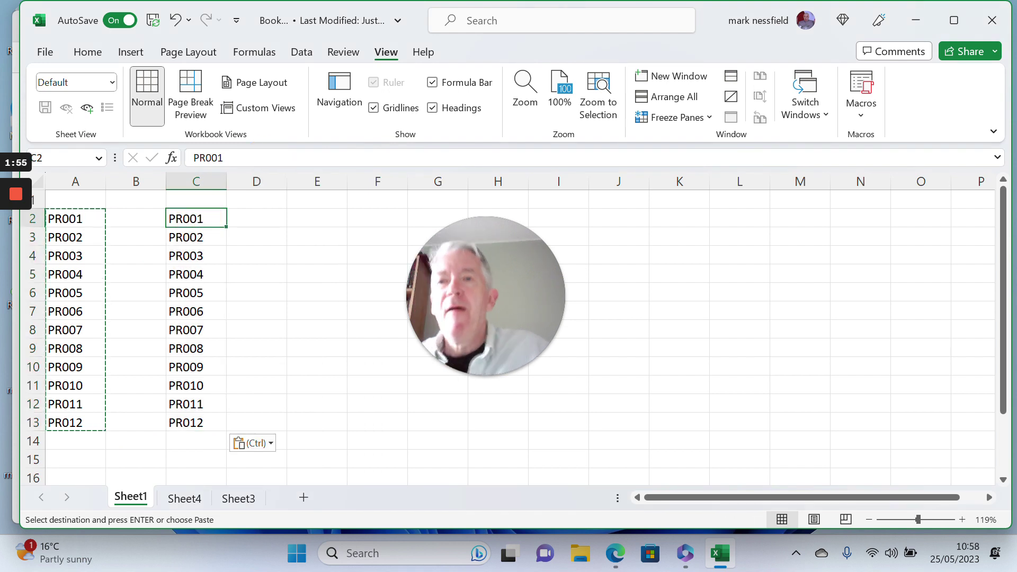
# Change the code in cell C7 to PR0012
pyautogui.click(196, 312)
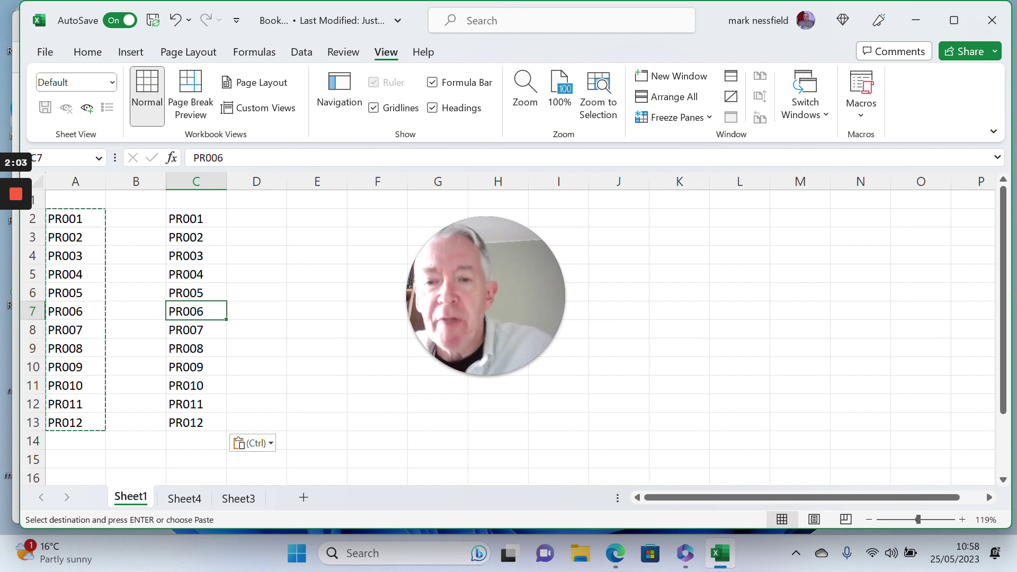
pyautogui.press('F2')
pyautogui.press('BackSpace')
pyautogui.write('12')
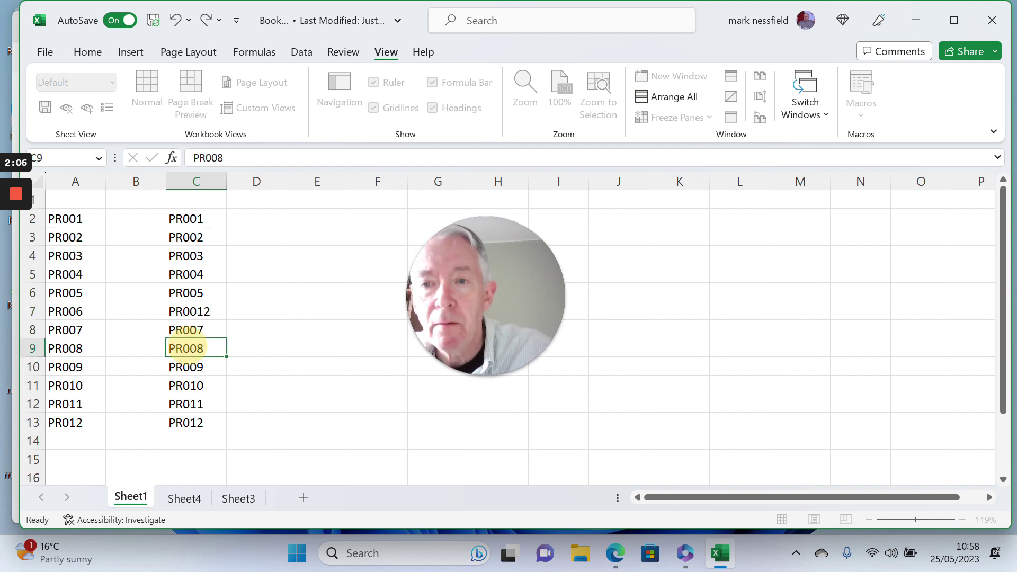
pyautogui.press('Return')
pyautogui.press('Return')
# Change the code in cell C10 to PR008
pyautogui.click(190, 366)
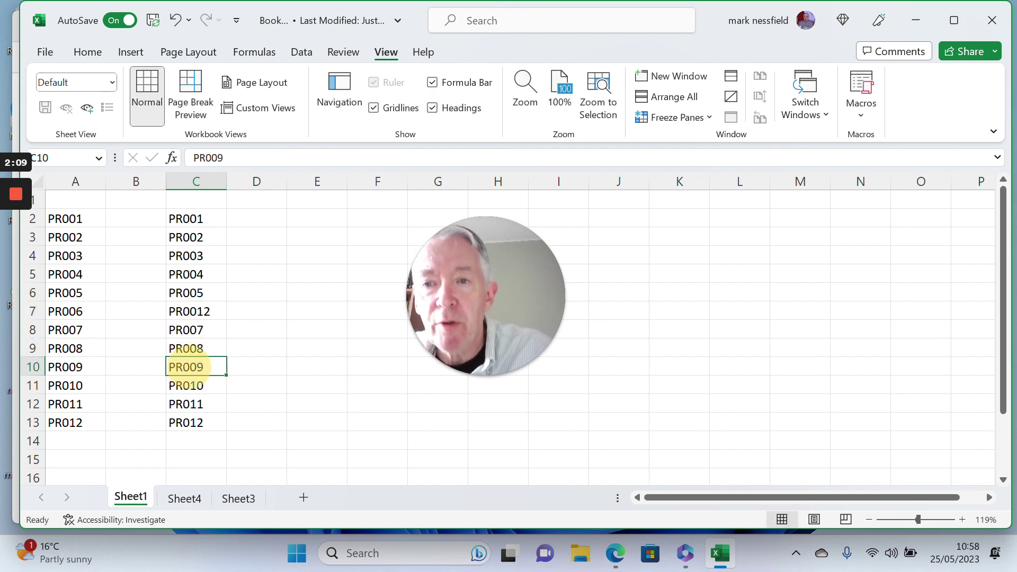
pyautogui.press('F2')
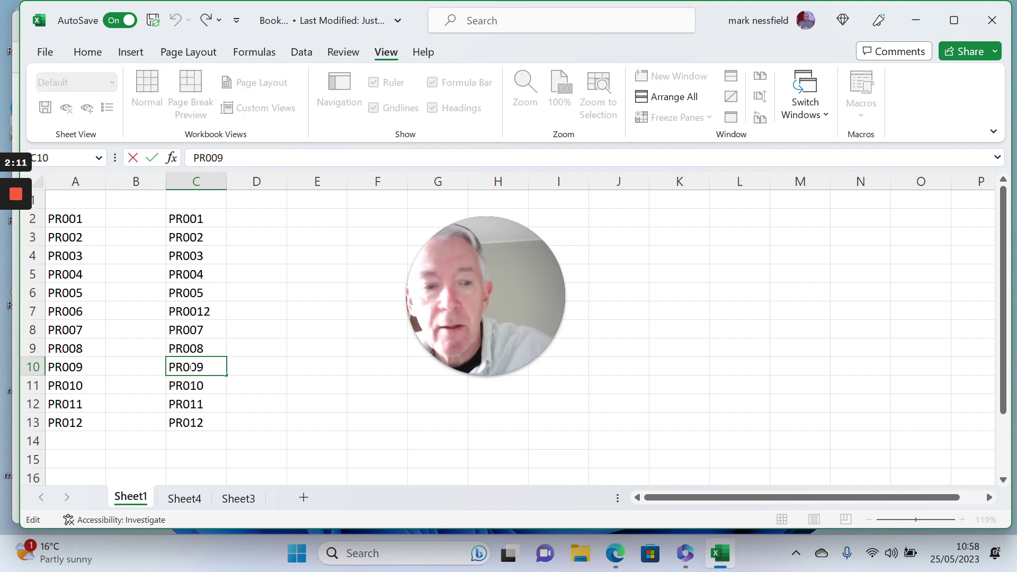
pyautogui.press('BackSpace')
pyautogui.write('8')
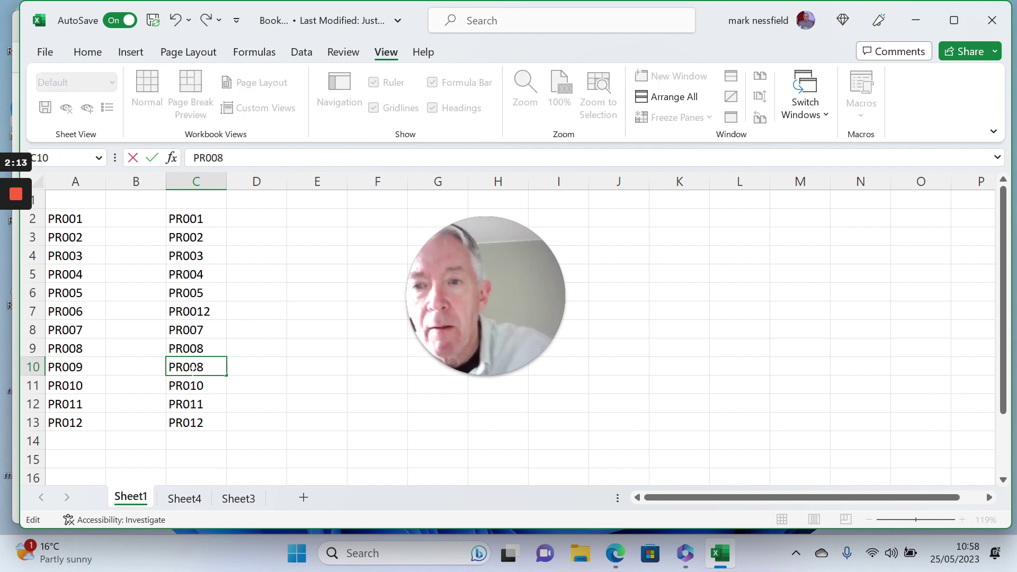
pyautogui.press('Return')
# Change the code in cell C12 to PR012
pyautogui.press('Return')
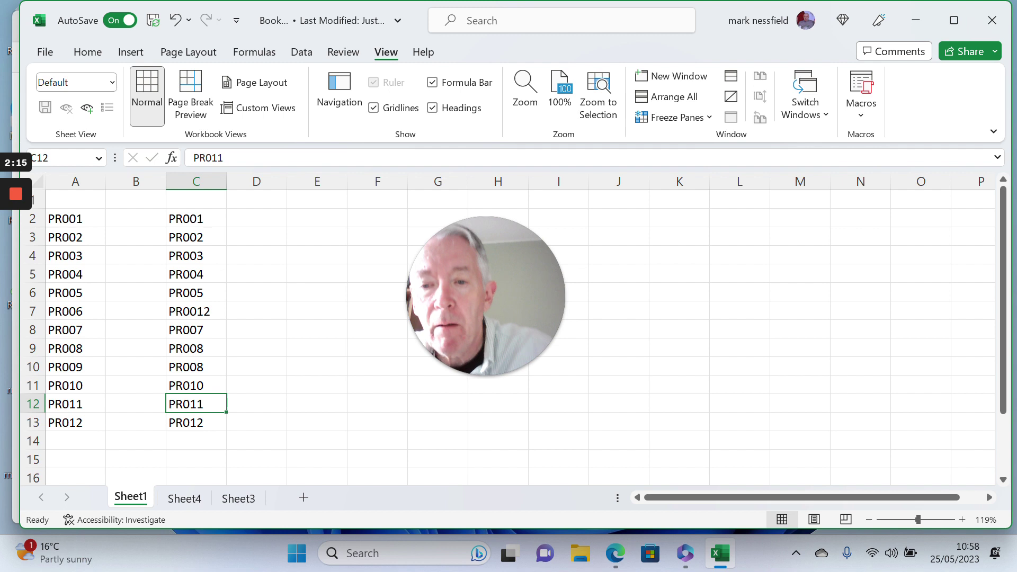
pyautogui.press('F2')
pyautogui.press('BackSpace')
pyautogui.write('2')
# Copy the codes in C4:C8 and paste them starting at cell E3
pyautogui.click(180, 255)
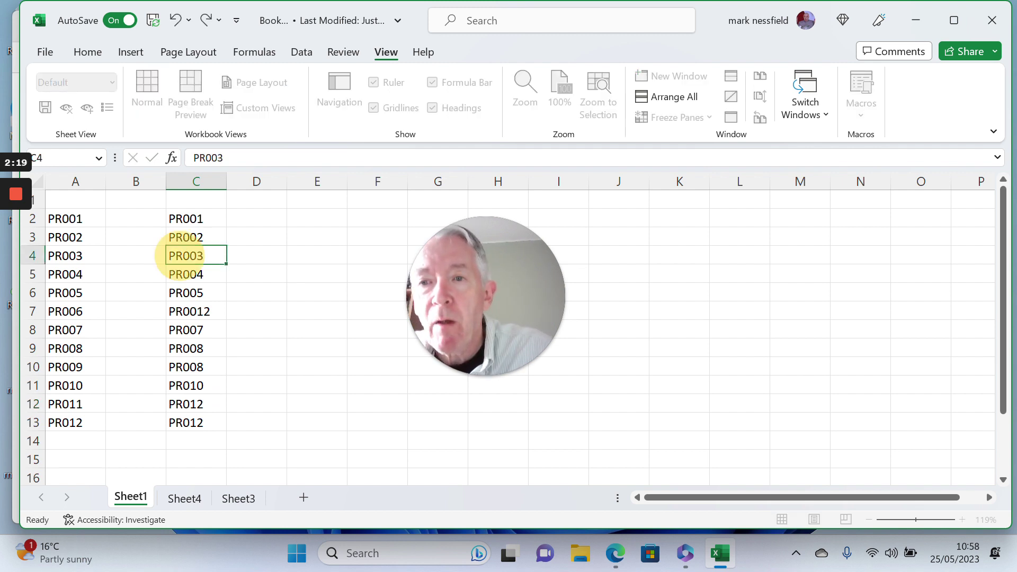
pyautogui.hotkey('shift', 'Down')
pyautogui.hotkey('shift', 'Down')
pyautogui.hotkey('shift', 'Down')
pyautogui.hotkey('shift', 'Down')
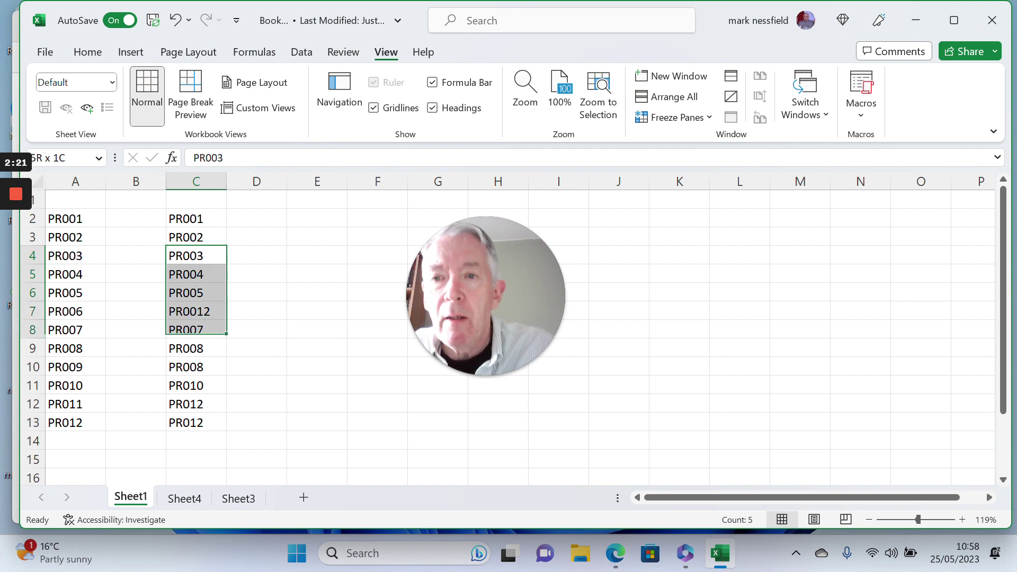
pyautogui.hotkey('ctrl', 'c')
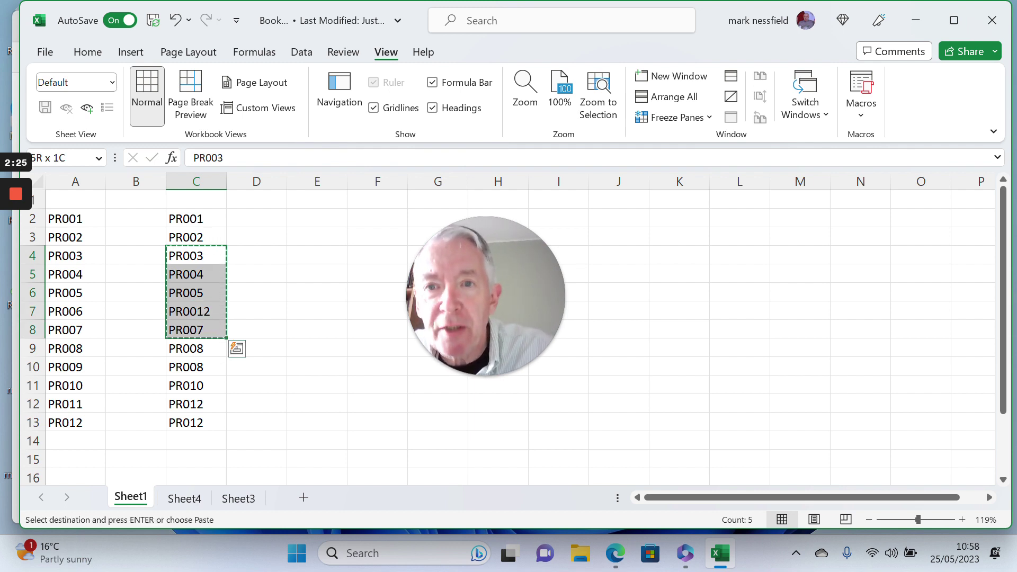
pyautogui.click(311, 233)
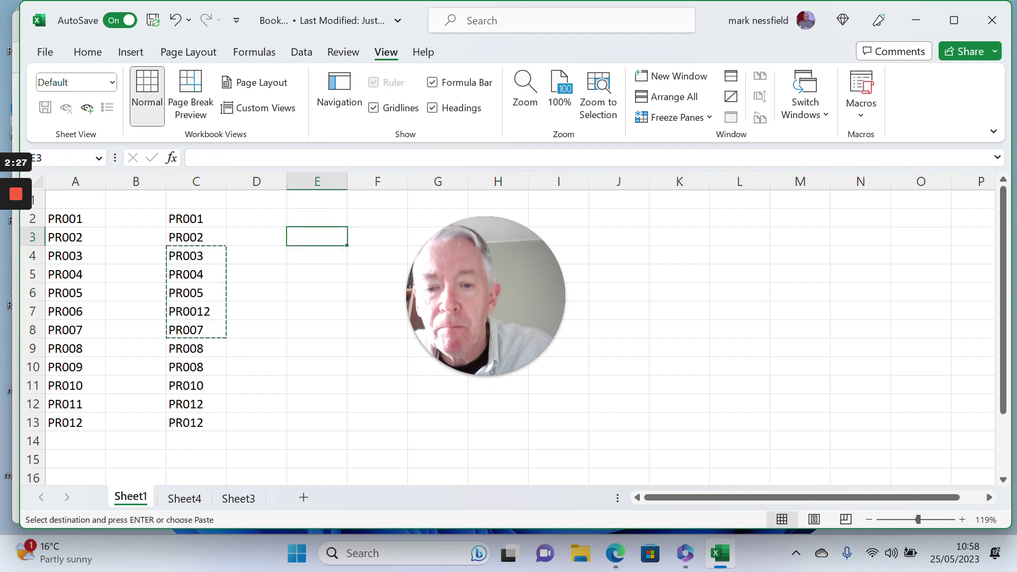
pyautogui.hotkey('ctrl', 'v')
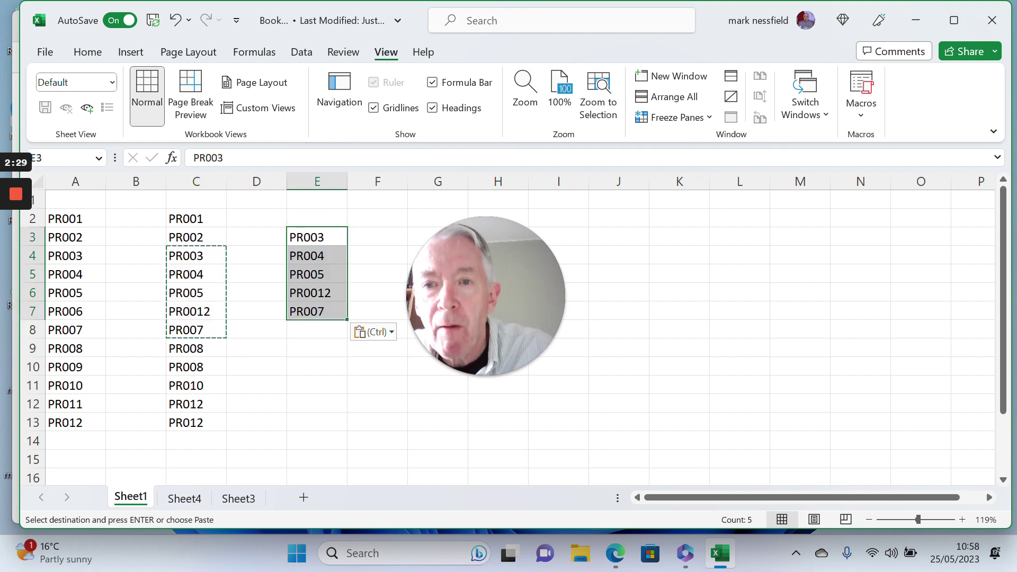
# Enter the codes PR004 in cell E8 and PR0012 in cell E9, directly below the pasted codes
pyautogui.click(313, 329)
pyautogui.write('PR00')
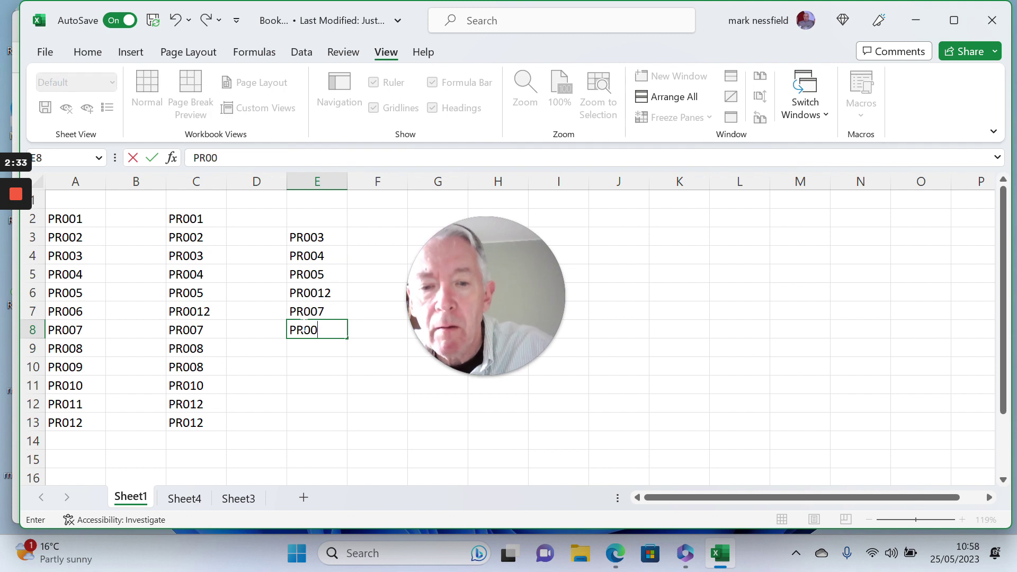
pyautogui.write('4')
pyautogui.press('Return')
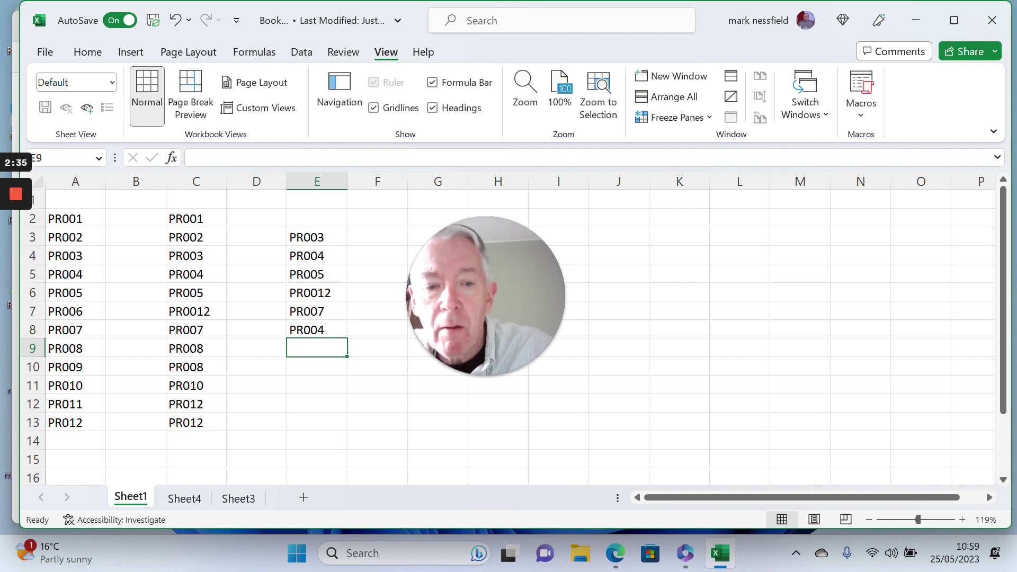
pyautogui.write('PR0012')
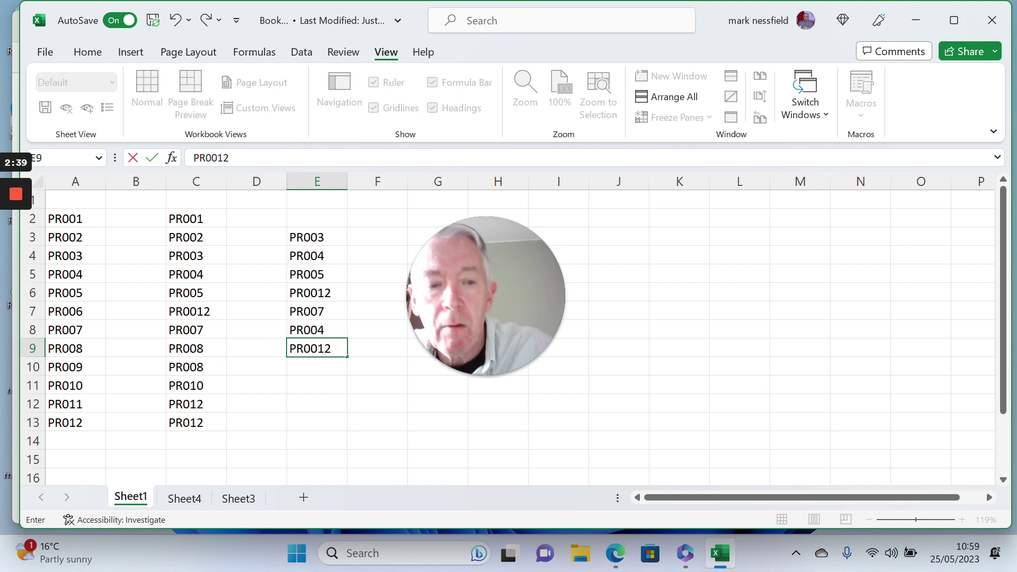
pyautogui.press('Return')
# Enter the codes PR0022 in cell E10 and Pr0021 in cell E11
pyautogui.write('PR')
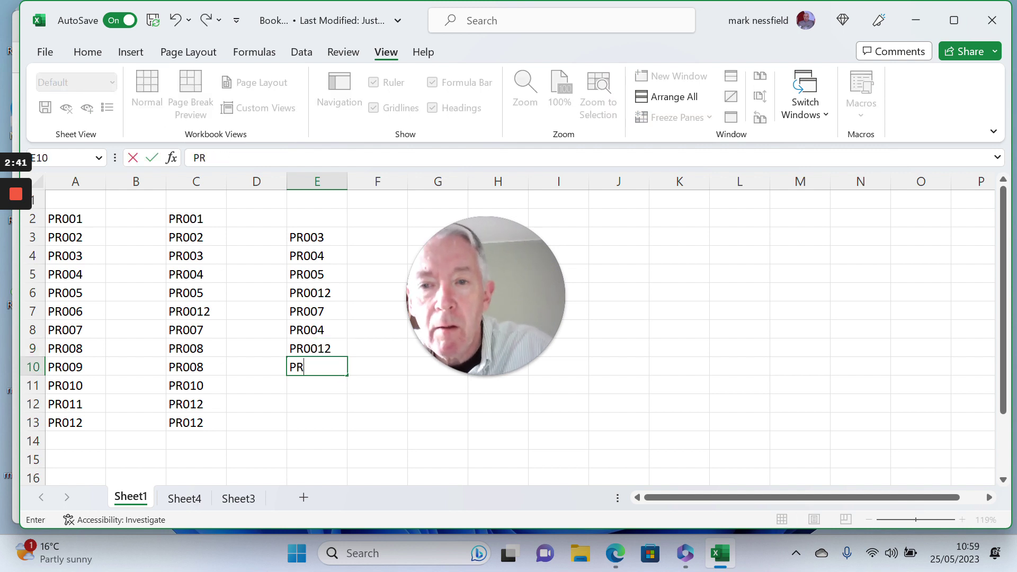
pyautogui.write('0022')
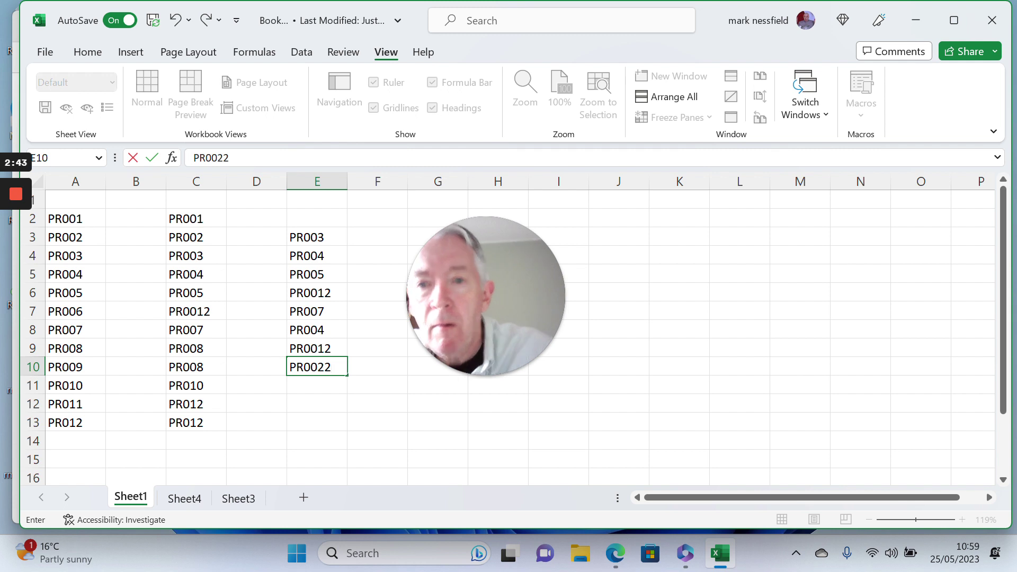
pyautogui.press('Return')
pyautogui.write('P')
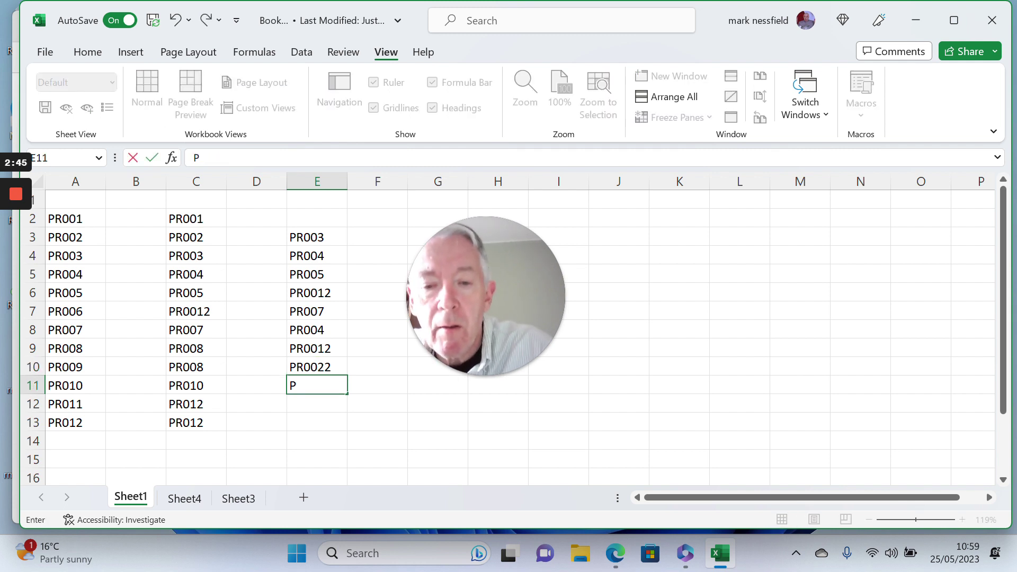
pyautogui.write('r0022')
pyautogui.press('BackSpace')
pyautogui.write('1')
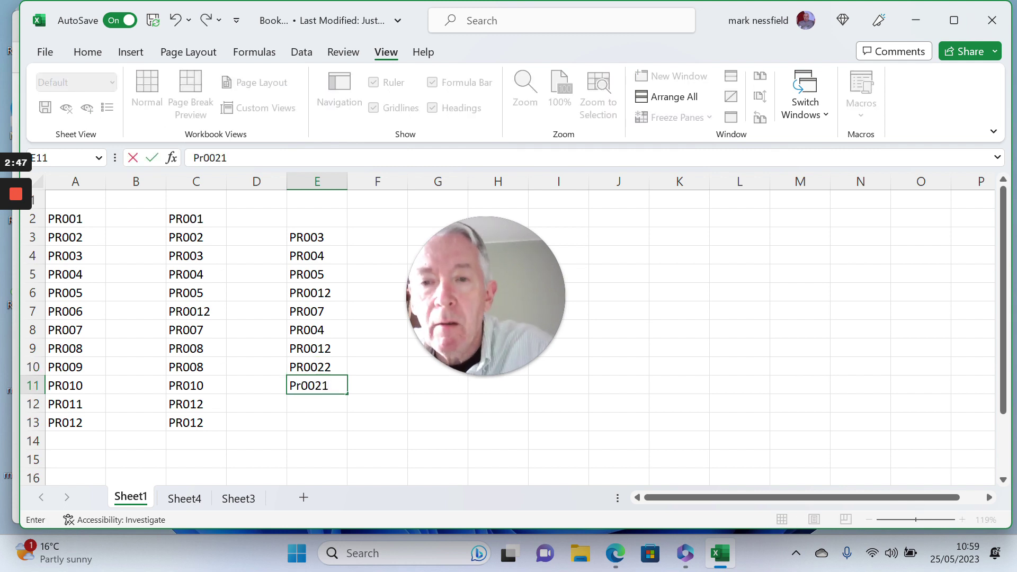
pyautogui.press('Return')
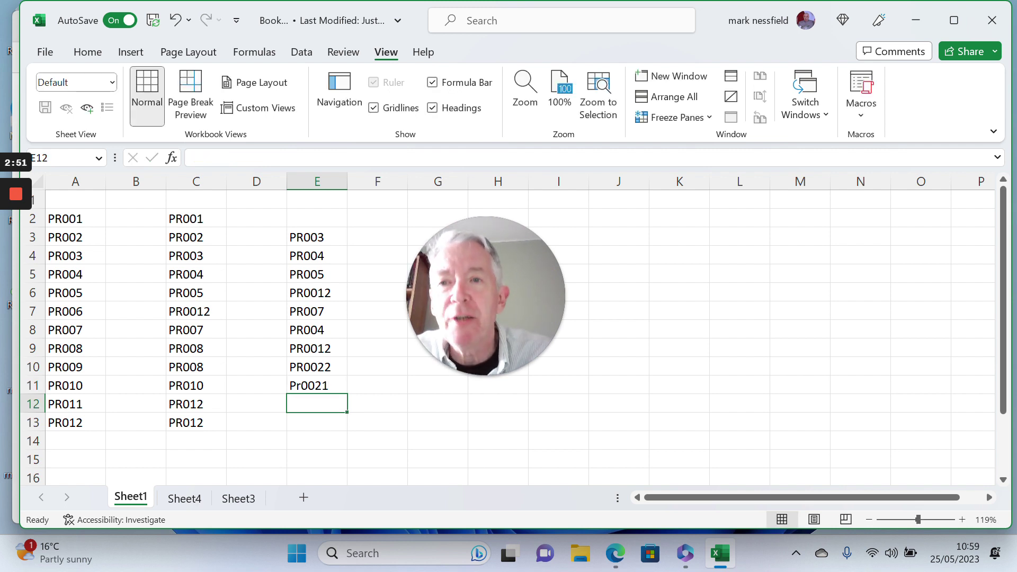
# Change the code in cell C2 to PR021
pyautogui.click(182, 218)
pyautogui.press('F2')
pyautogui.press('BackSpace')
pyautogui.press('BackSpace')
pyautogui.write('21')
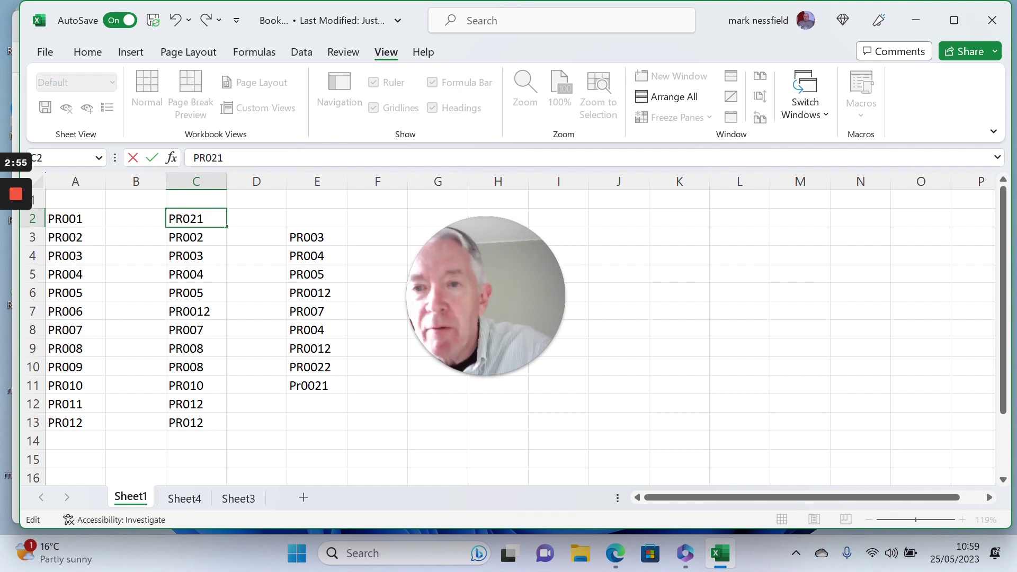
pyautogui.press('Return')
pyautogui.click(181, 216)
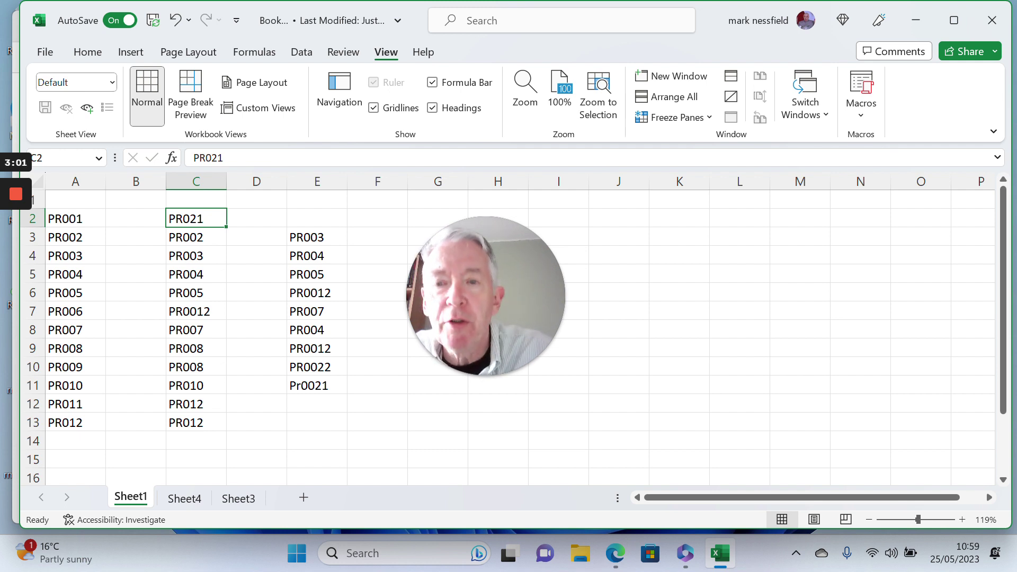
pyautogui.hotkey('ctrl', 'shift', 'Down')
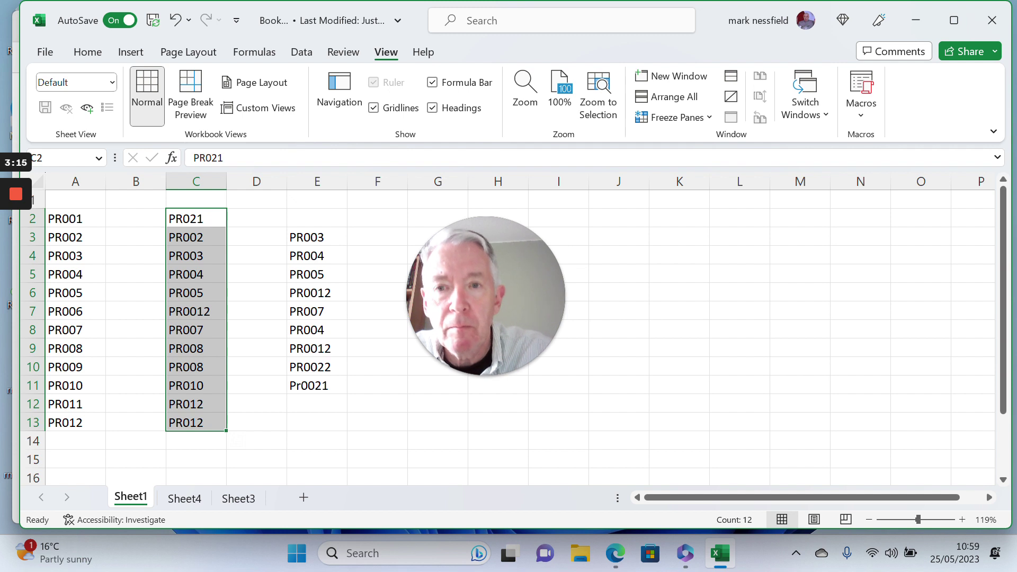
pyautogui.click(317, 237)
pyautogui.hotkey('ctrl', 'shift', 'Down')
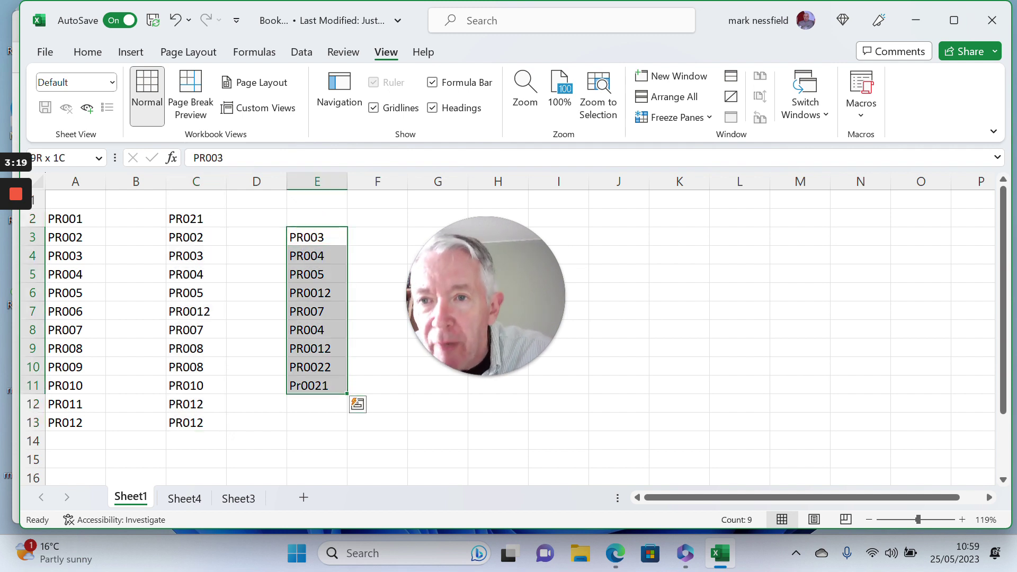
# Select C2:C13 together with E3:E11 and start a Duplicate Values conditional formatting rule for both lists
pyautogui.click(196, 219)
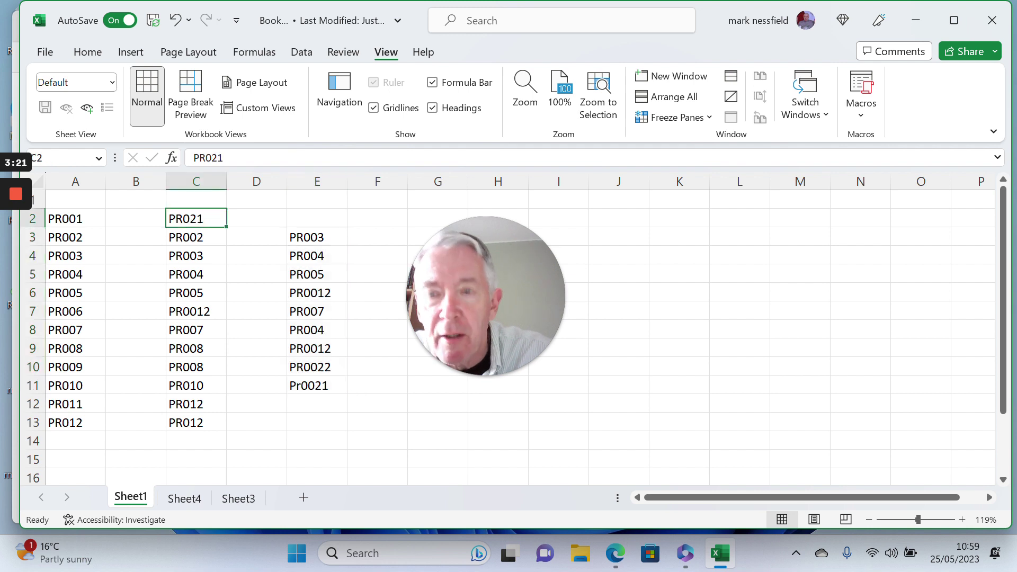
pyautogui.hotkey('ctrl', 'shift', 'Down')
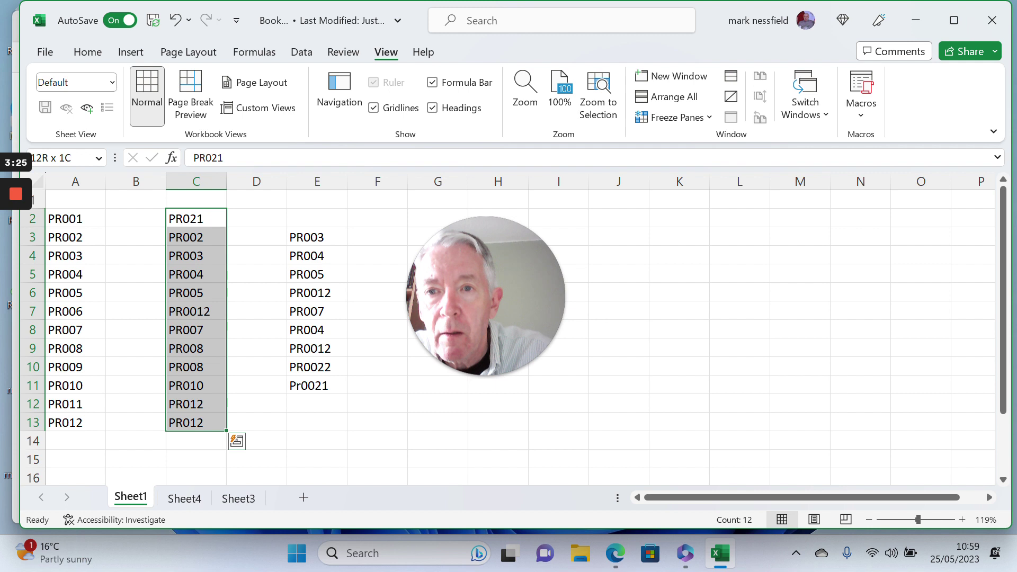
pyautogui.keyDown('ctrl'); pyautogui.click(301, 241); pyautogui.keyUp('ctrl')
pyautogui.hotkey('ctrl', 'shift', 'Down')
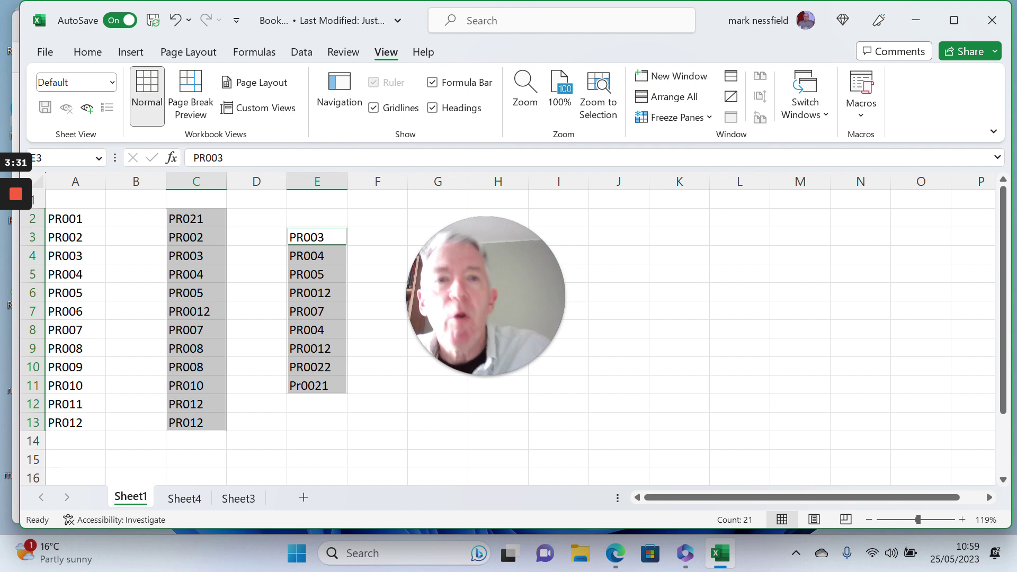
pyautogui.click(96, 51)
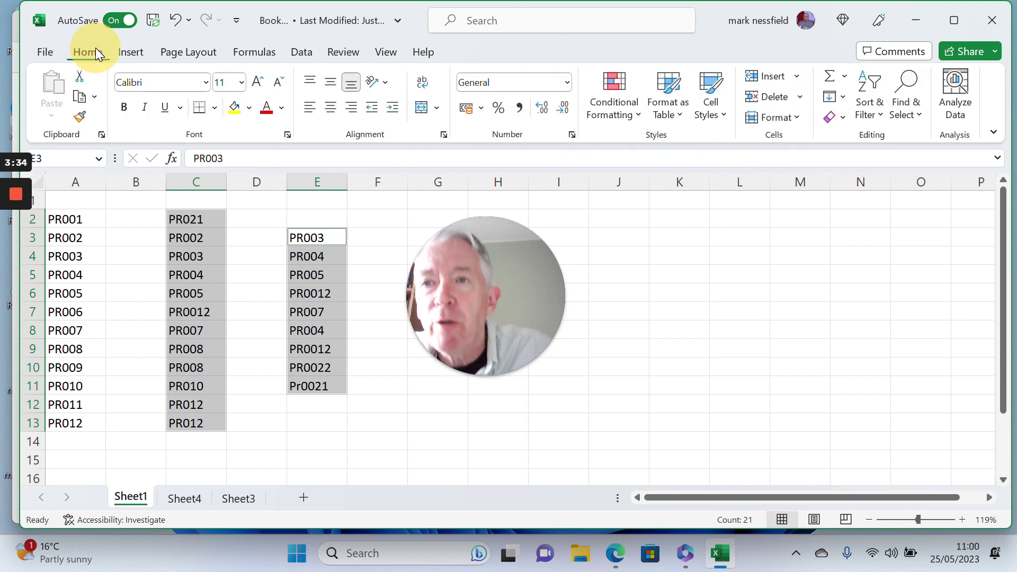
pyautogui.click(641, 118)
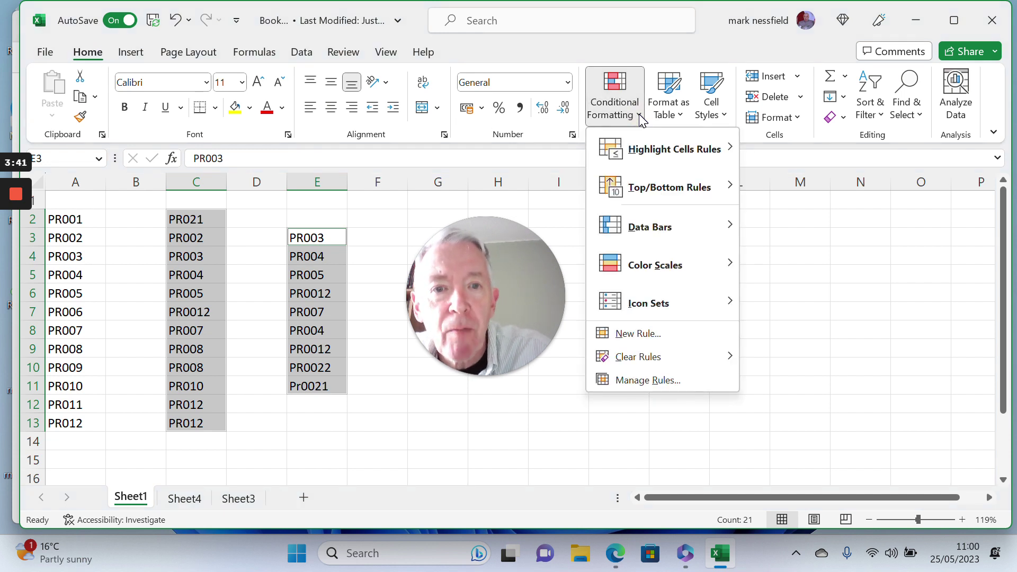
pyautogui.moveTo(652, 155)
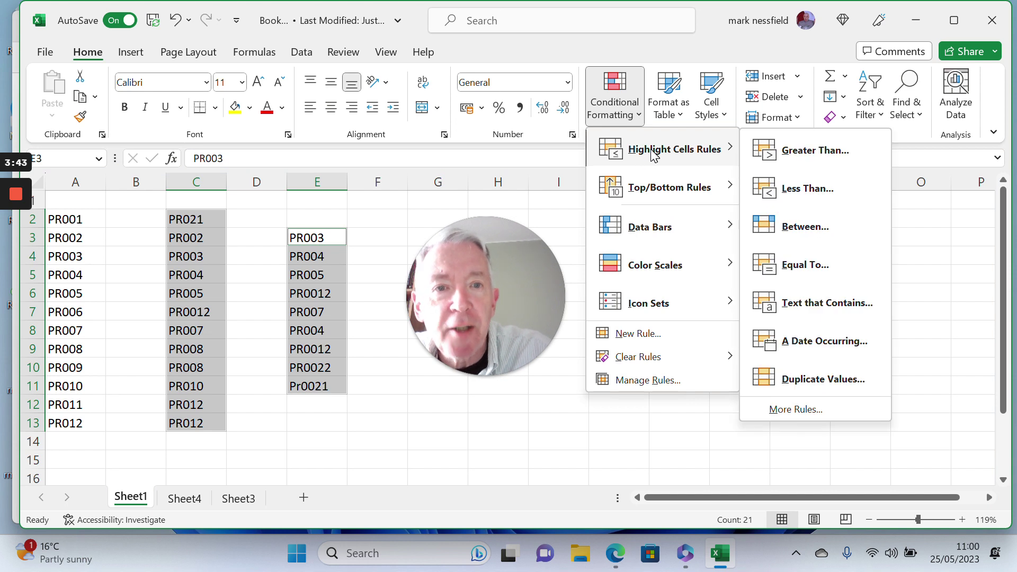
pyautogui.click(805, 383)
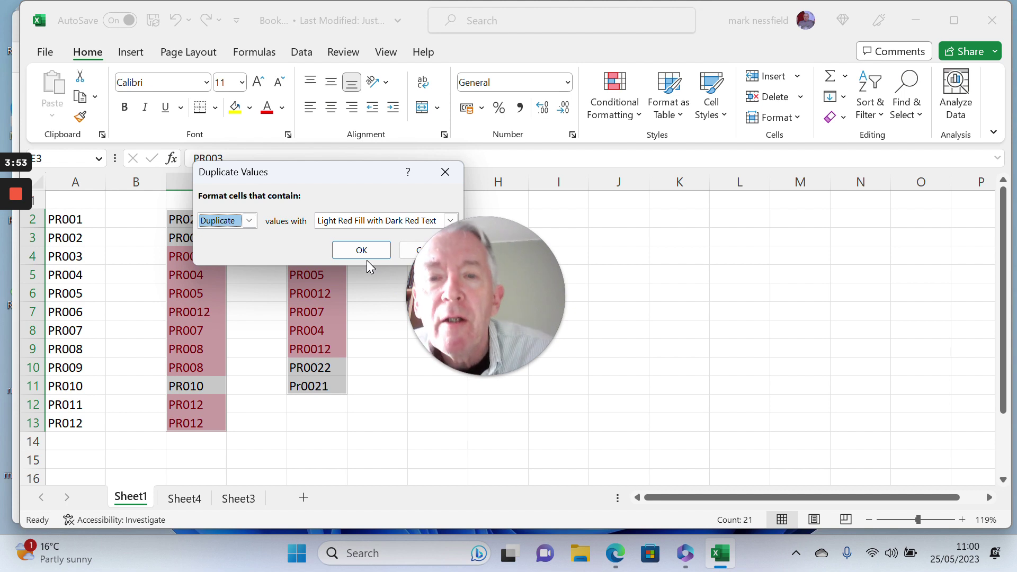
# Set the rule to format Unique values with Light Red Fill with Dark Red Text, apply it and deselect the lists
pyautogui.click(448, 218)
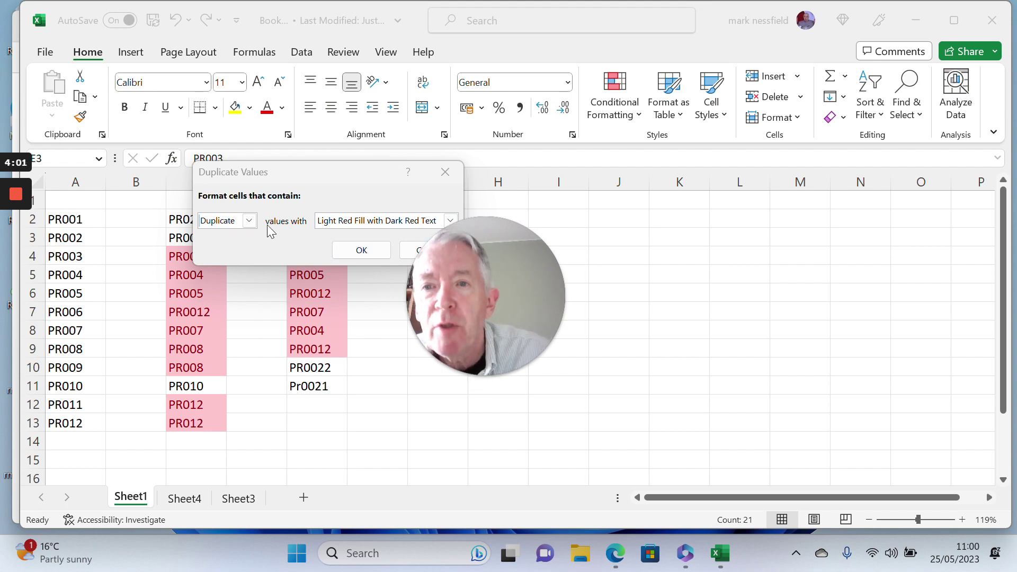
pyautogui.click(250, 221)
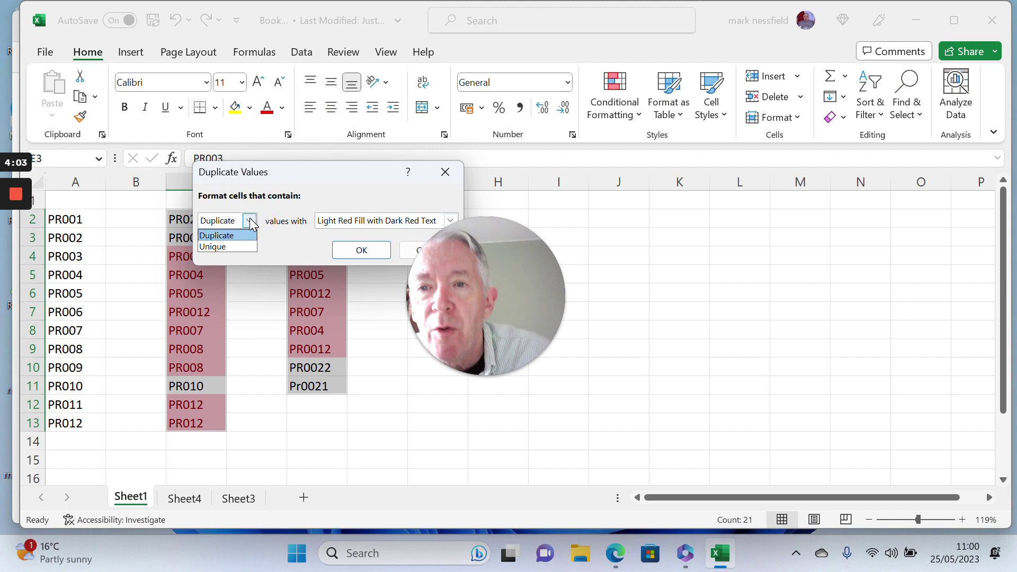
pyautogui.click(222, 247)
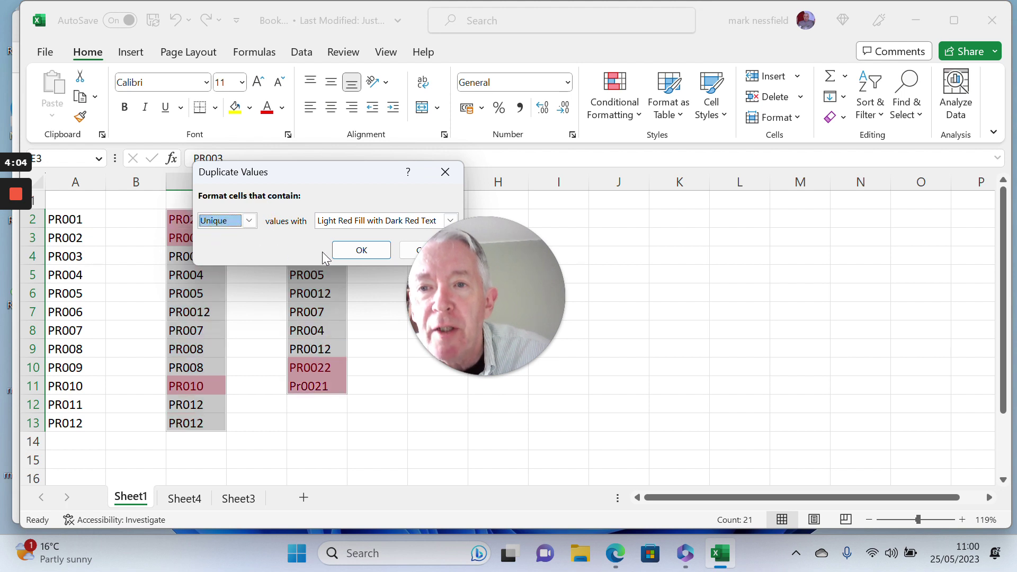
pyautogui.click(361, 252)
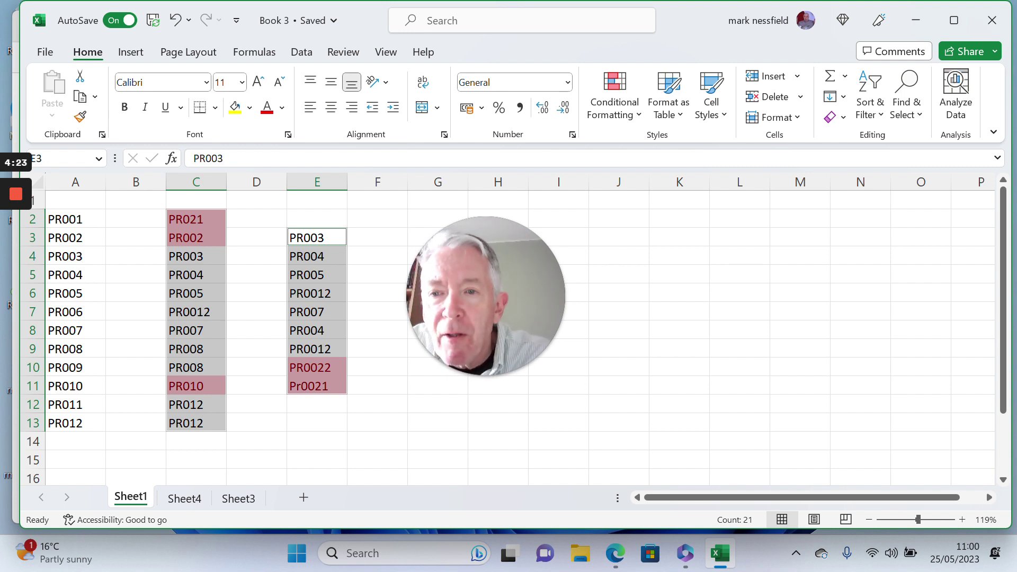
pyautogui.click(196, 405)
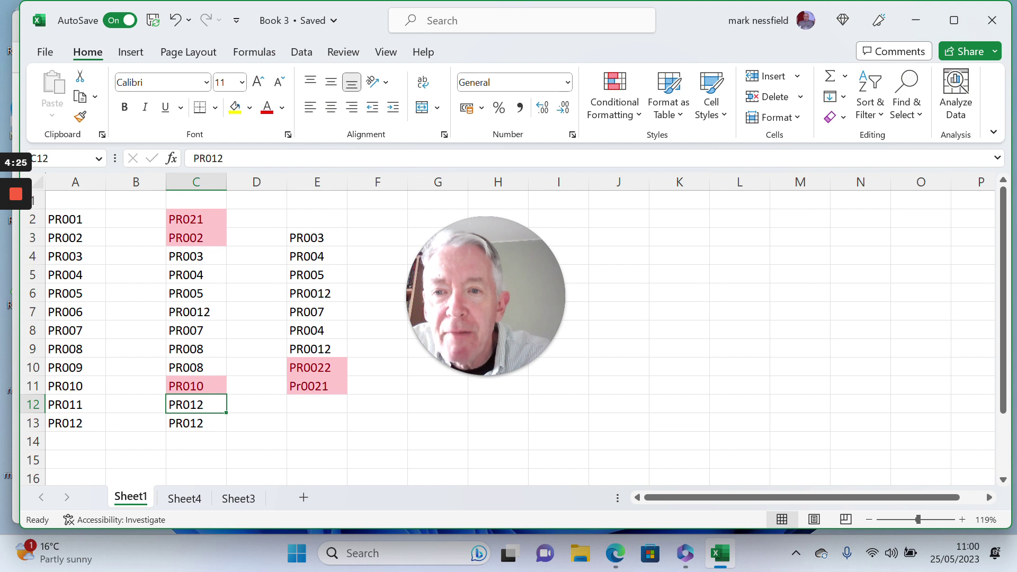
pyautogui.click(211, 419)
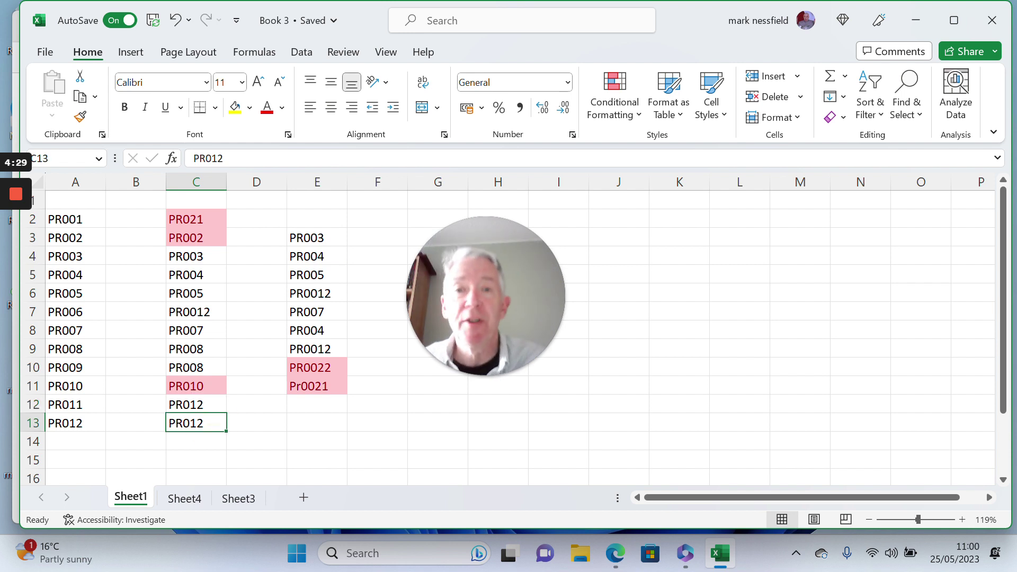
# Copy the names in C2:C11 of Sheet4 and paste them into Sheet1 starting at cell J2
pyautogui.click(190, 500)
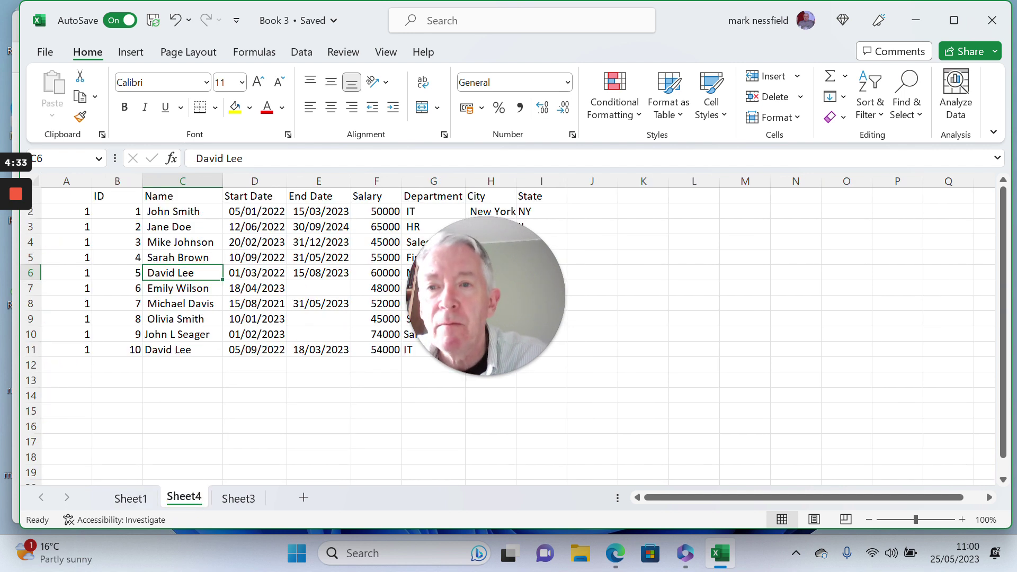
pyautogui.click(172, 211)
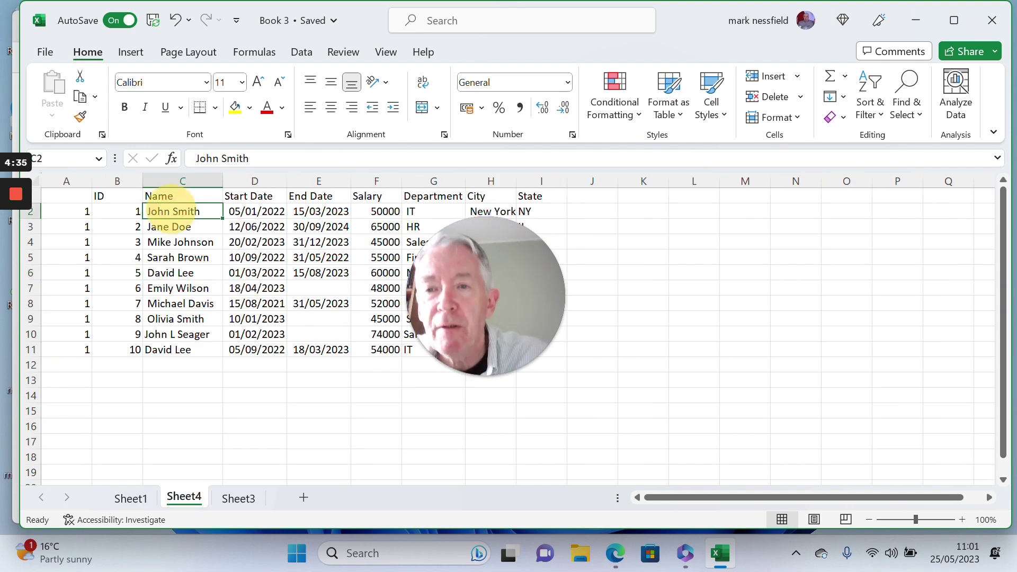
pyautogui.hotkey('ctrl', 'shift', 'Down')
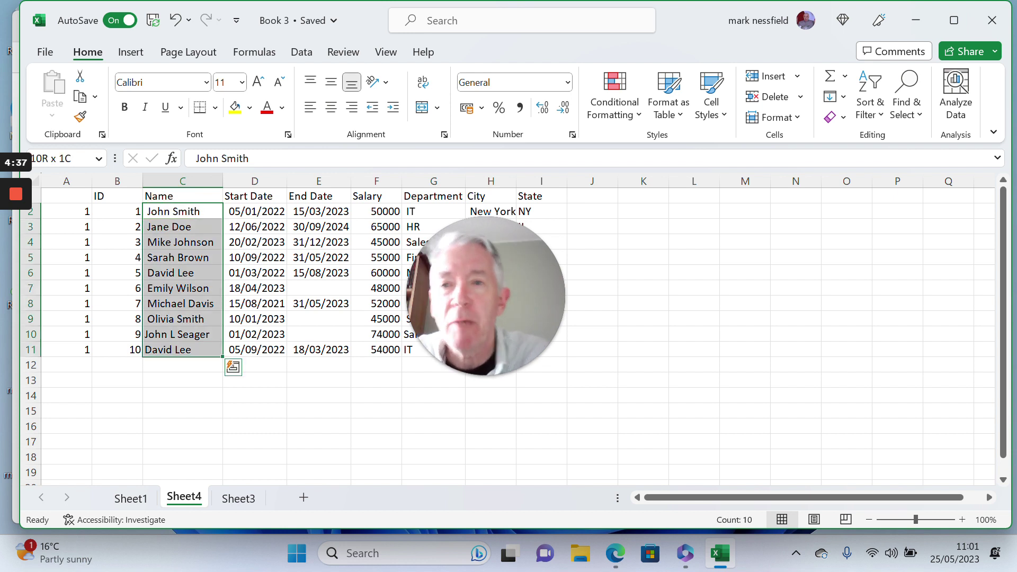
pyautogui.rightClick(170, 245)
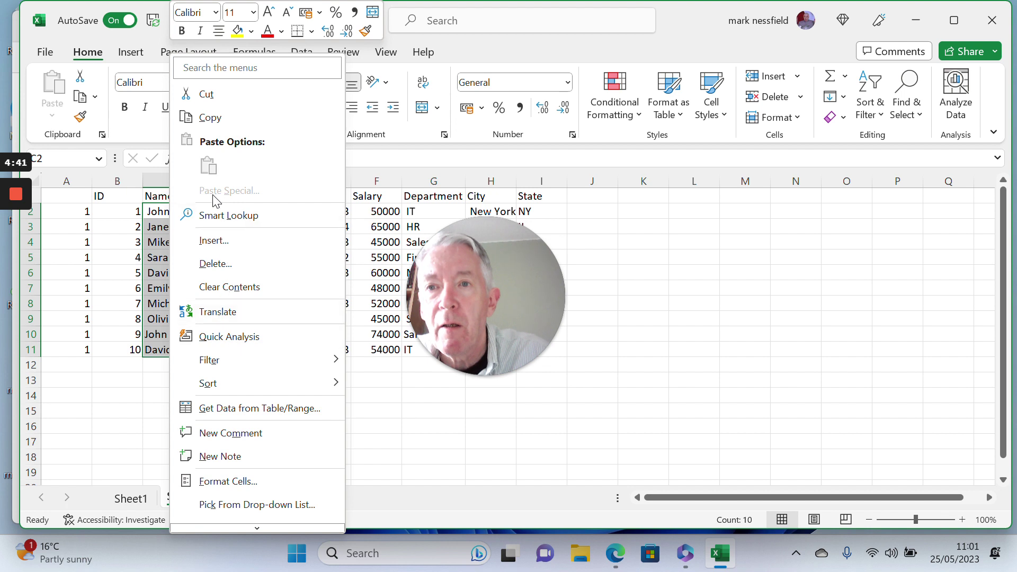
pyautogui.click(205, 122)
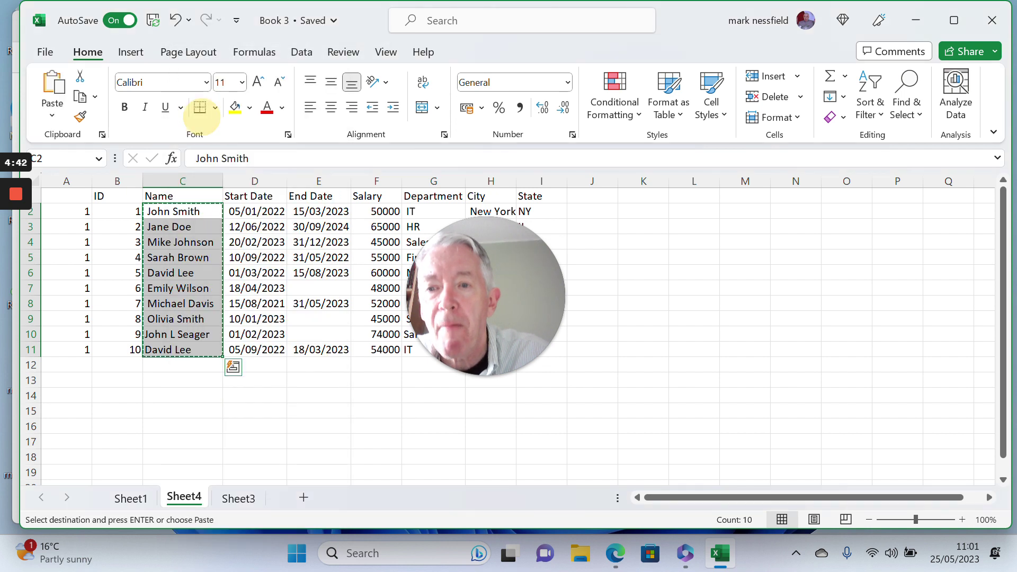
pyautogui.click(137, 495)
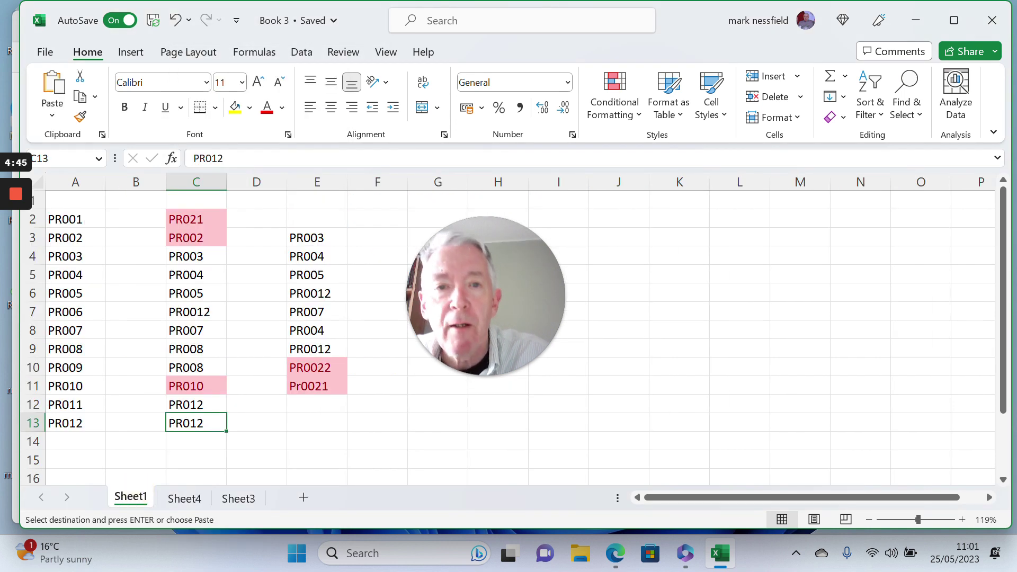
pyautogui.click(612, 221)
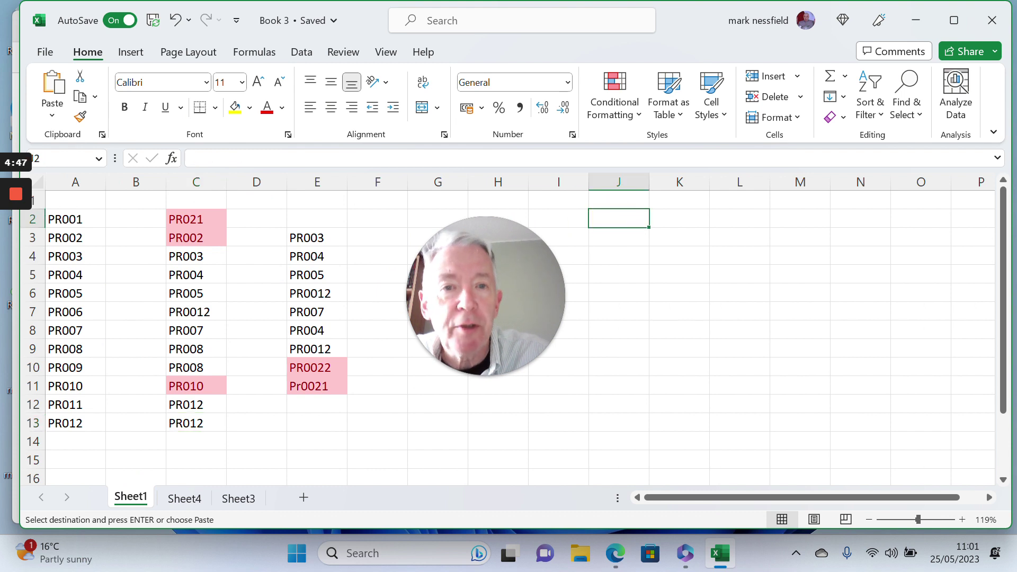
pyautogui.hotkey('ctrl', 'v')
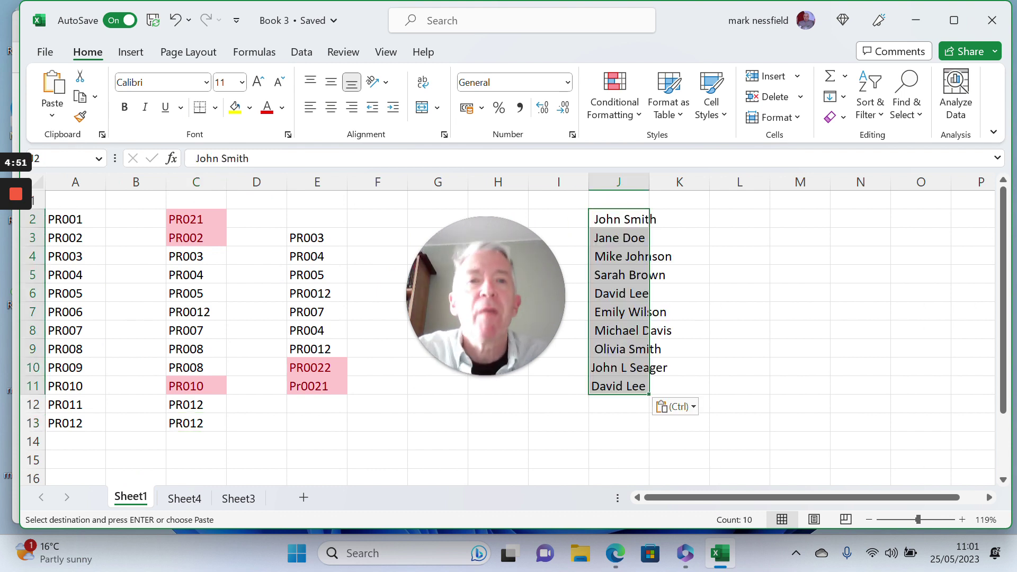
# Highlight Duplicate values in the pasted name list J2:J11 with Light Red Fill with Dark Red Text
pyautogui.click(641, 115)
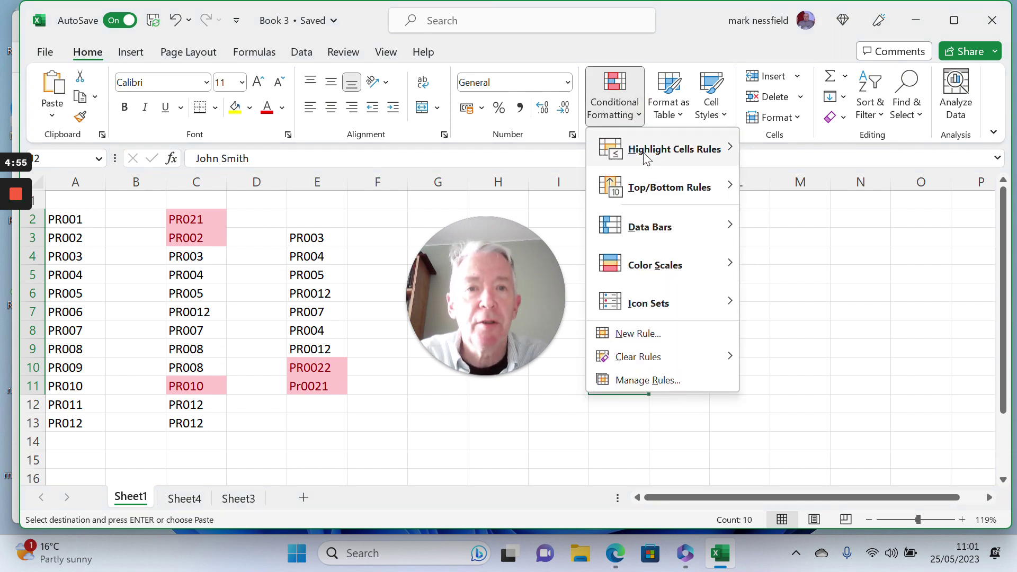
pyautogui.moveTo(644, 155)
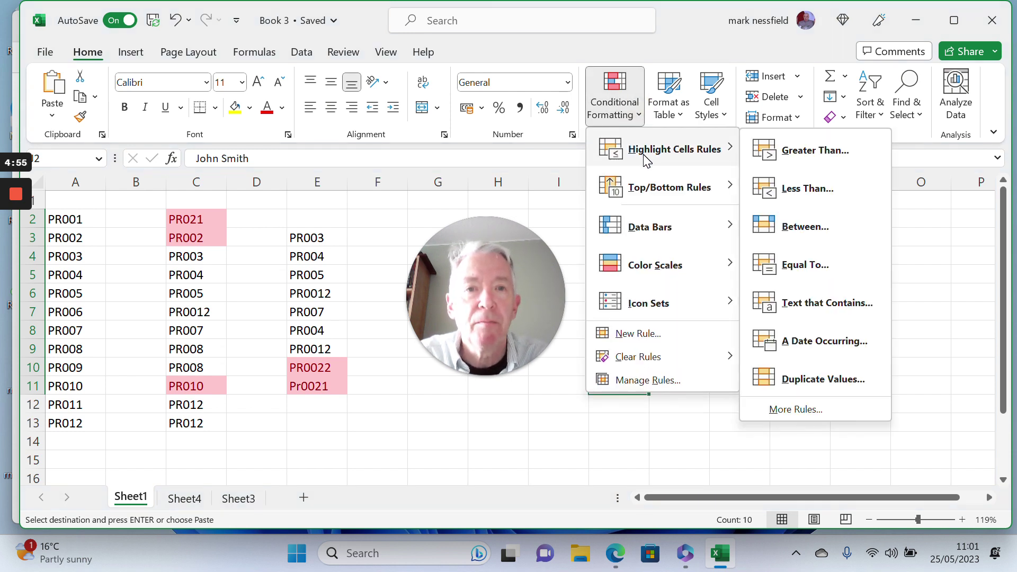
pyautogui.click(814, 382)
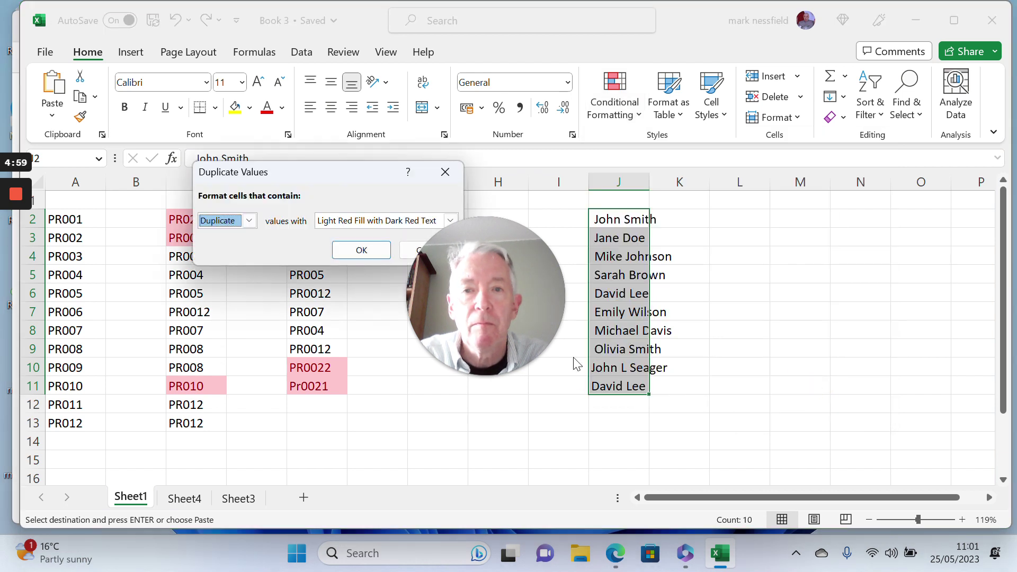
pyautogui.click(365, 251)
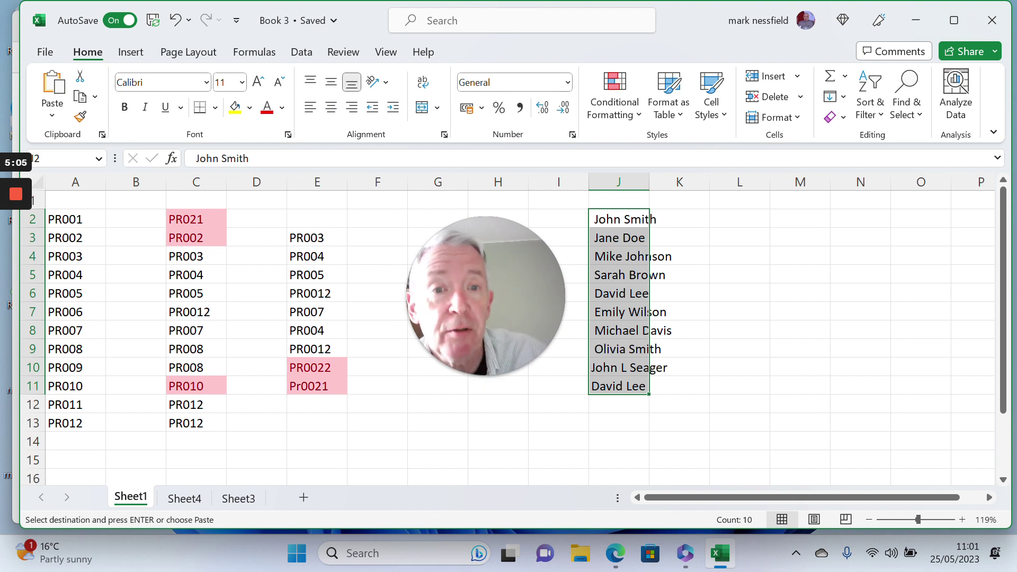
# Add an entry in cell J12, below the name list, that repeats the full name in J11
pyautogui.hotkey('ctrl', 'Down')
pyautogui.press('Up')
pyautogui.press('Up')
pyautogui.press('Up')
pyautogui.press('Up')
pyautogui.press('Up')
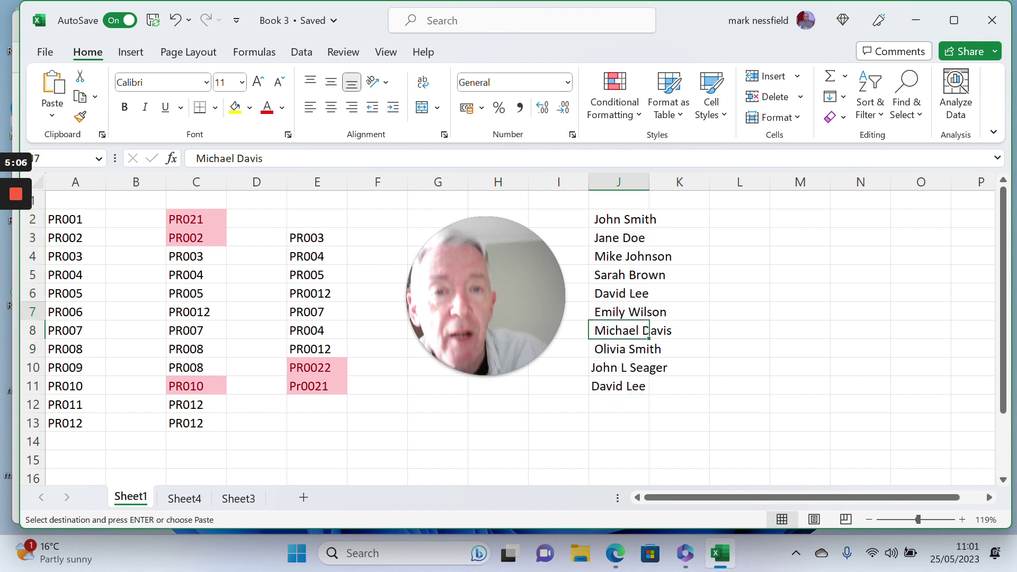
pyautogui.press('Down')
pyautogui.press('Down')
pyautogui.press('Down')
pyautogui.press('Down')
pyautogui.press('Down')
pyautogui.press('Down')
pyautogui.write('D')
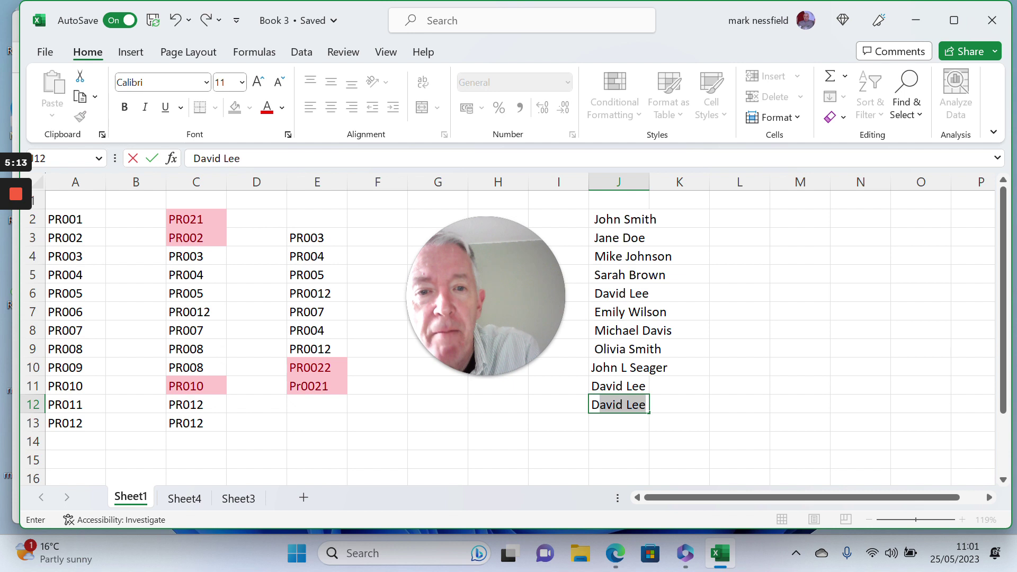
pyautogui.press('Return')
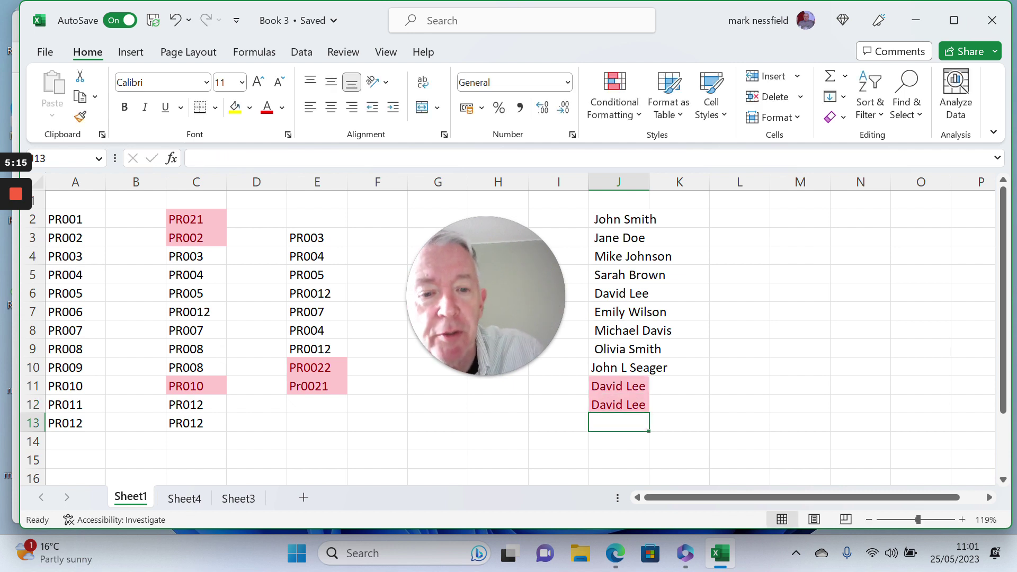
# Enter the same full name as in J2 into cell J13, without a leading space
pyautogui.write('John')
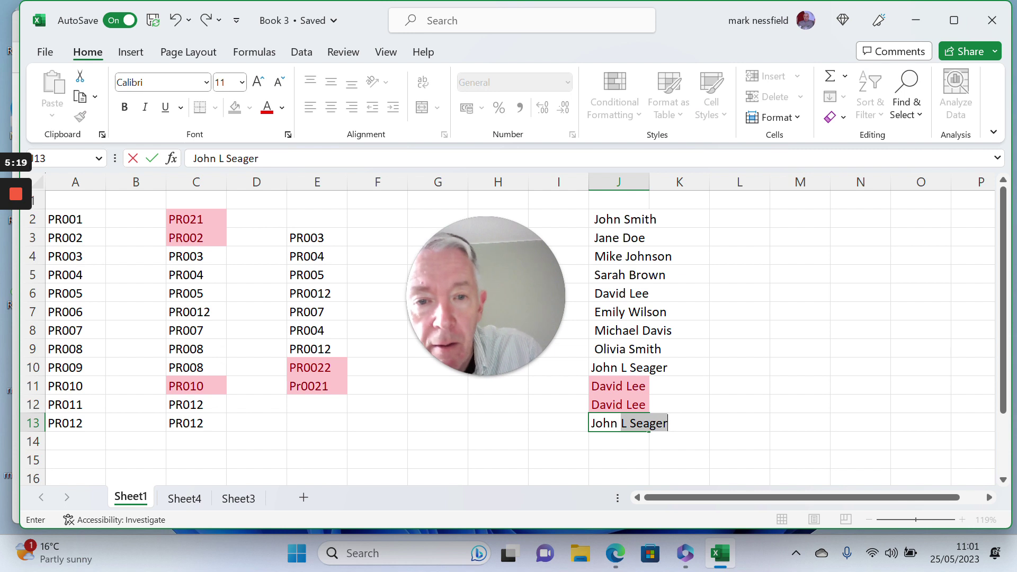
pyautogui.write(' Smith')
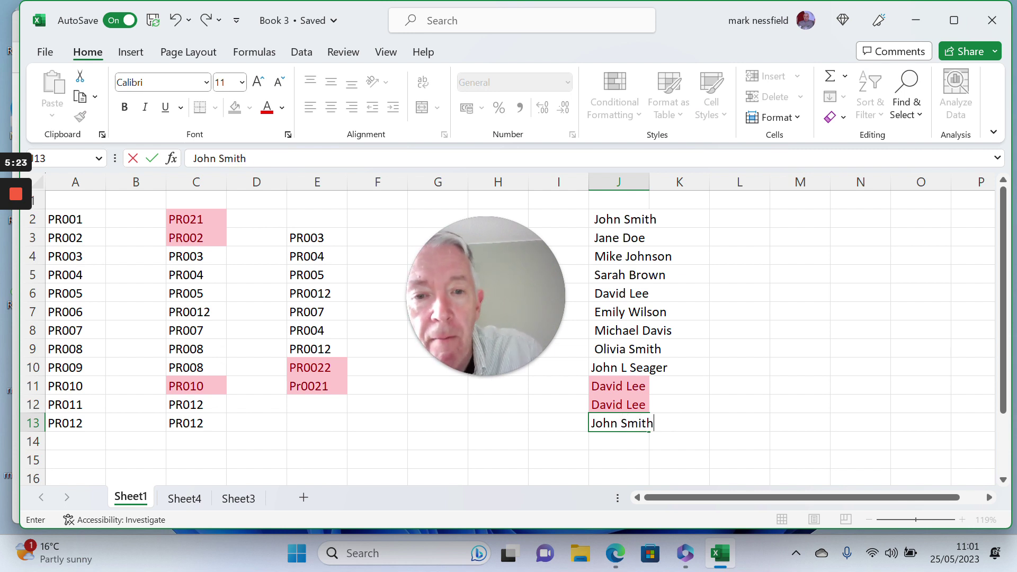
pyautogui.press('Return')
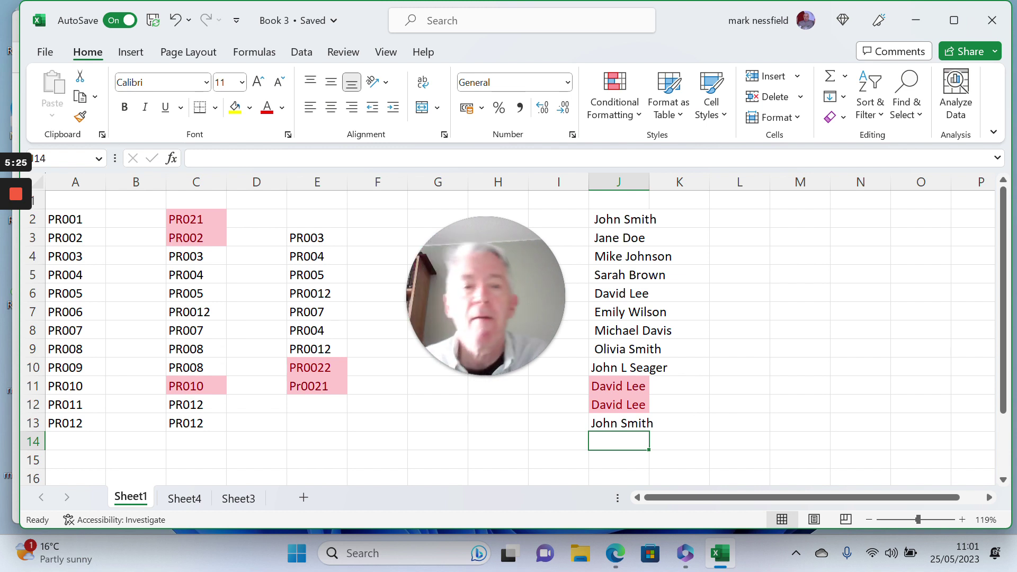
# Compare the names in J12 and J6, and remove the leading space from the name in J6
pyautogui.click(619, 405)
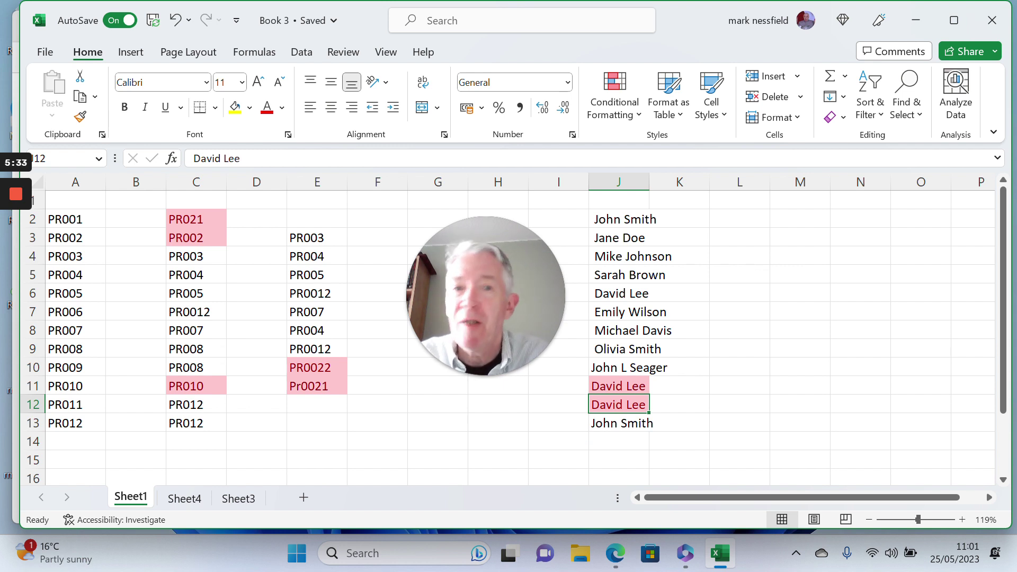
pyautogui.click(619, 293)
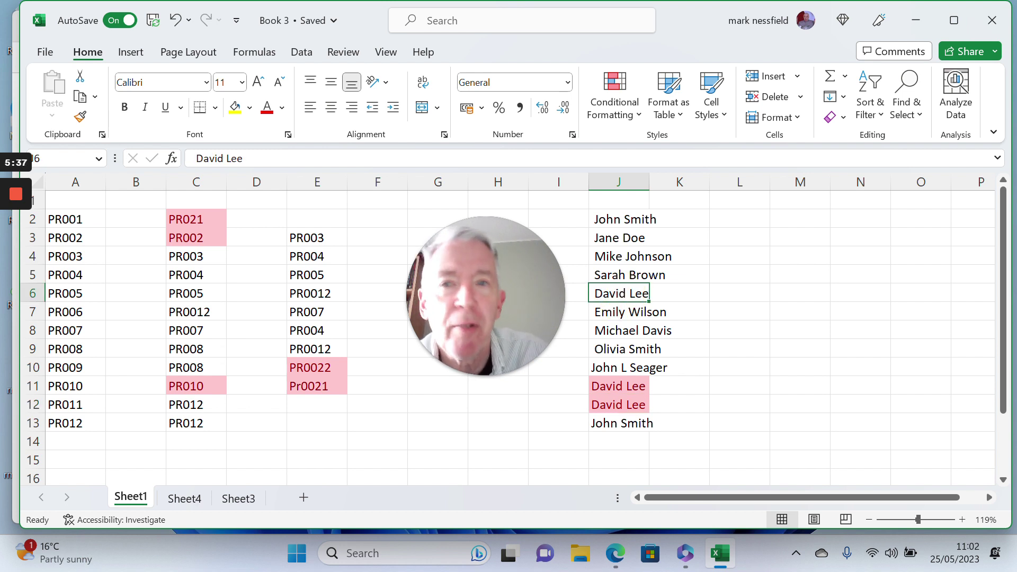
pyautogui.click(266, 158)
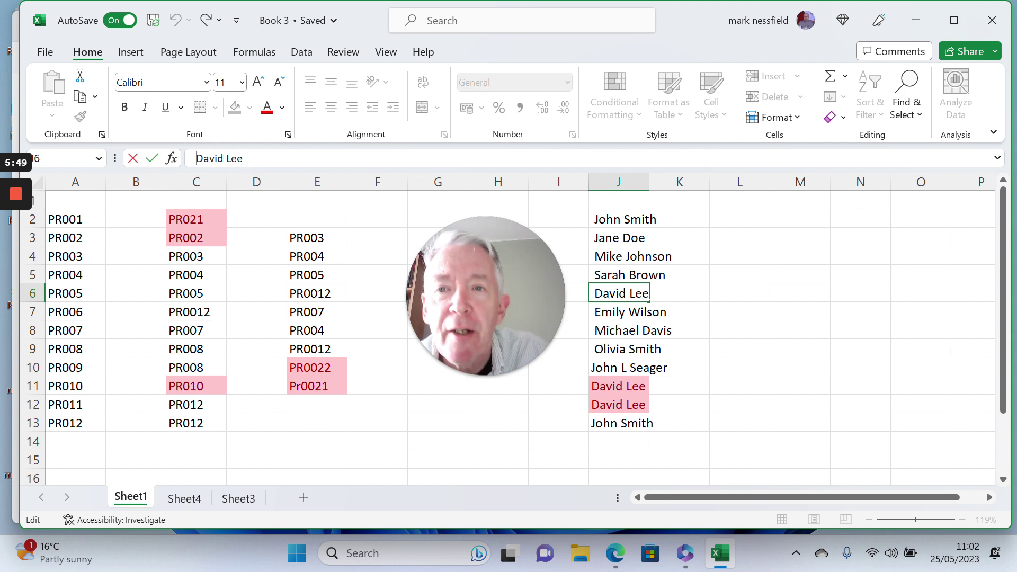
pyautogui.press('Home')
pyautogui.press('Delete')
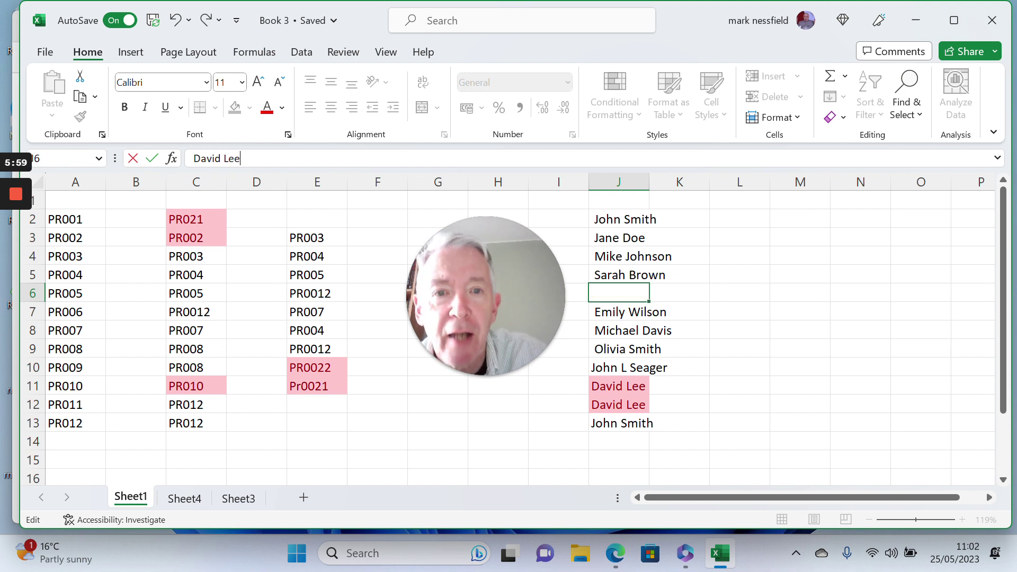
pyautogui.press('Return')
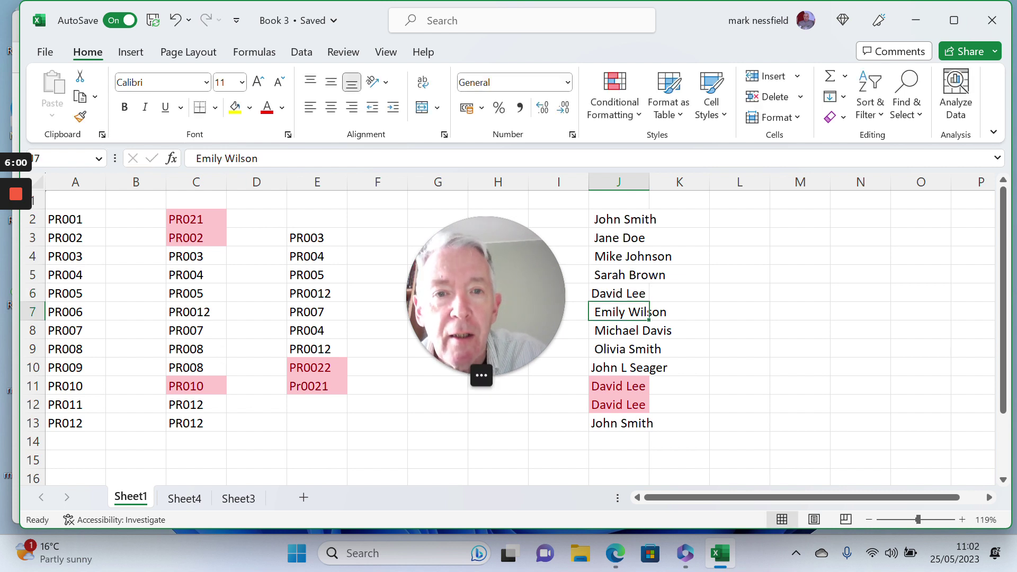
# Select the names in J2:J13 and clear the conditional formatting rules from the selected cells
pyautogui.click(619, 386)
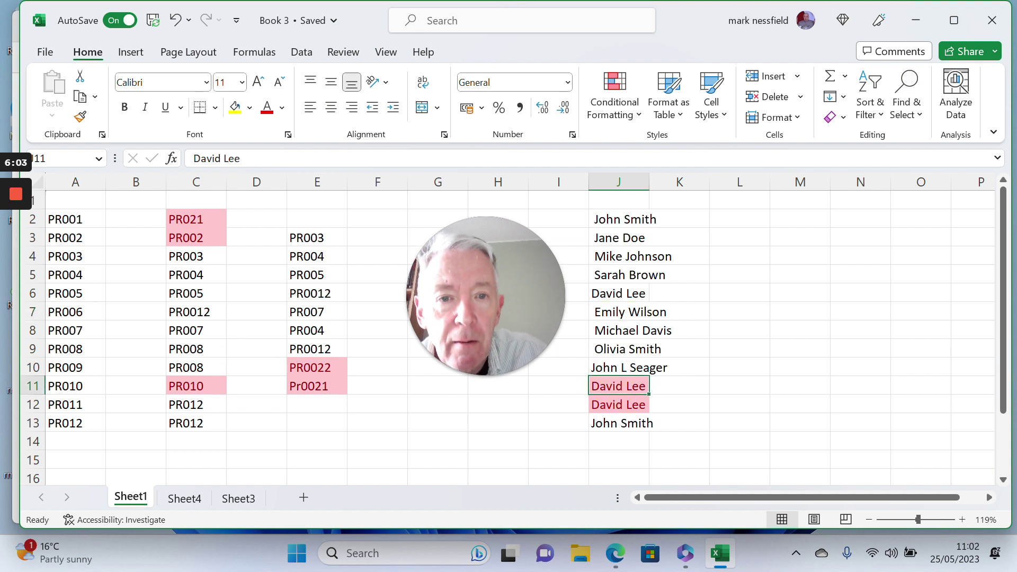
pyautogui.click(618, 292)
pyautogui.click(623, 218)
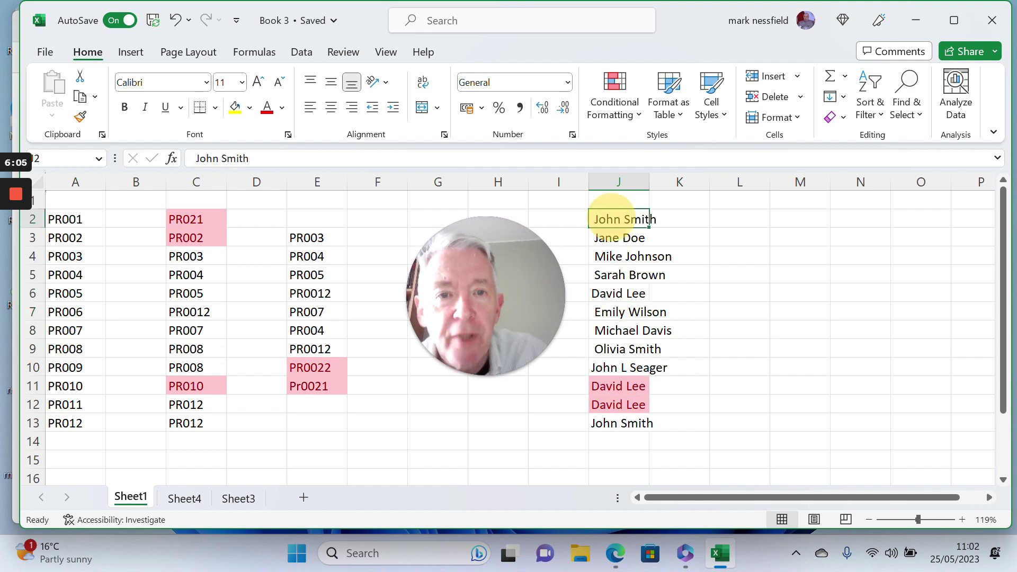
pyautogui.hotkey('ctrl', 'shift', 'Down')
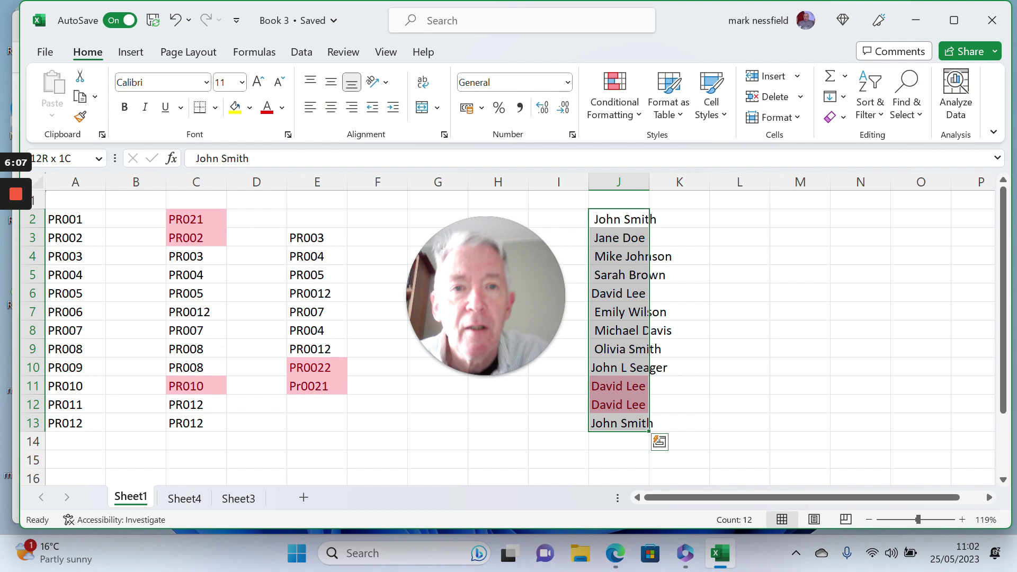
pyautogui.click(638, 118)
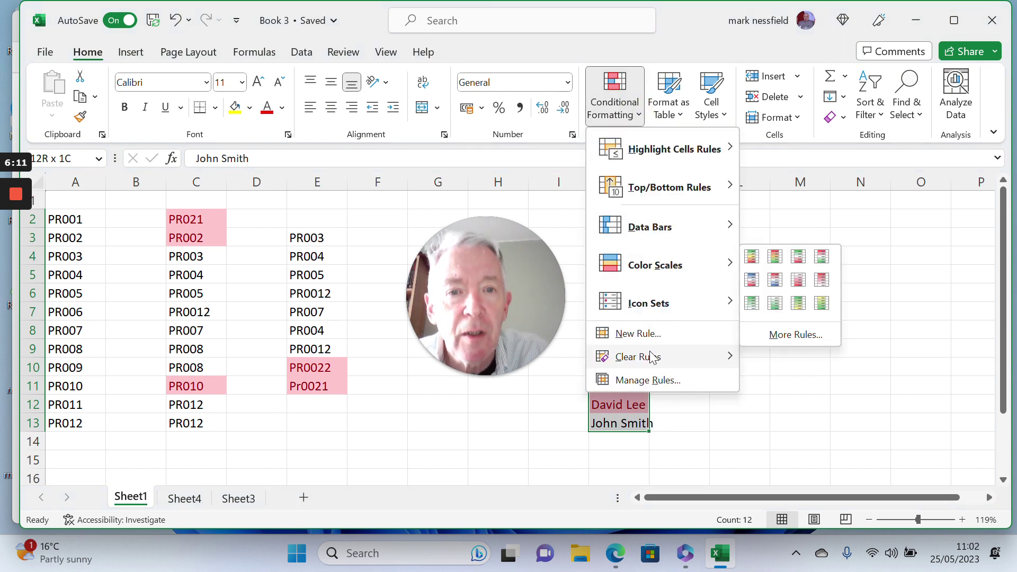
pyautogui.moveTo(655, 360)
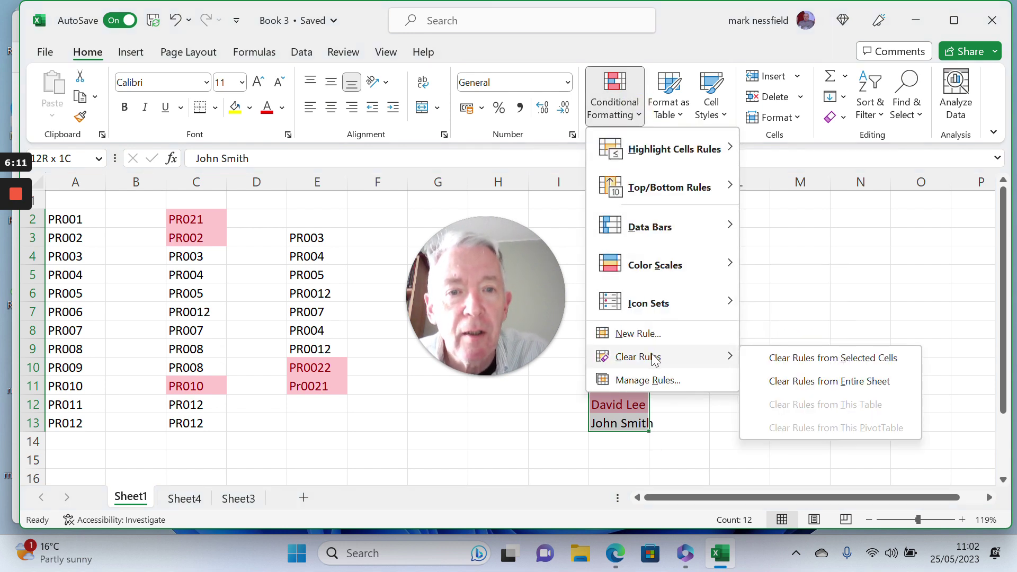
pyautogui.click(811, 357)
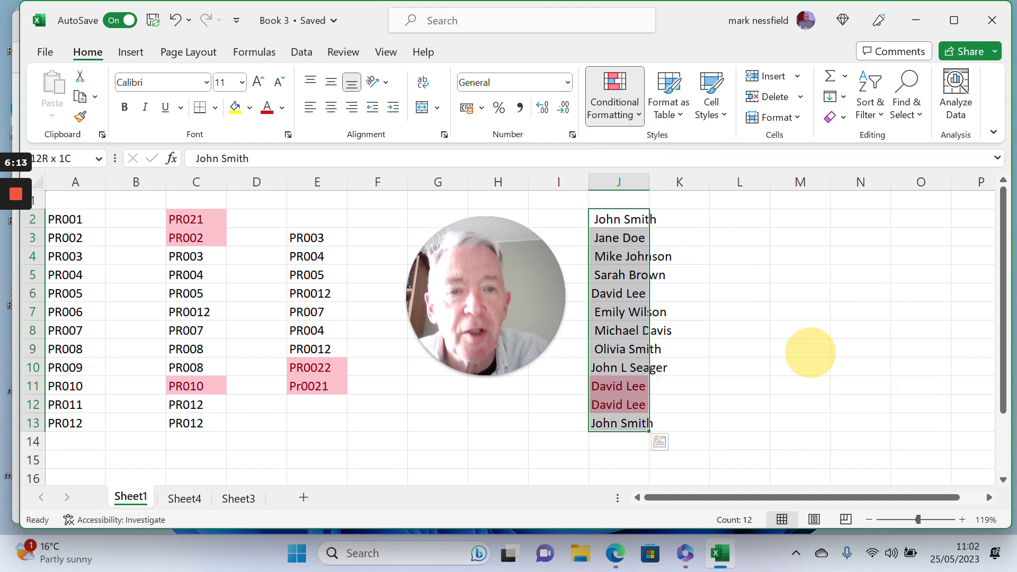
# Apply a Duplicate Values rule to J2:J13 that formats Duplicate values with Light Red Fill with Dark Red Text
pyautogui.click(639, 119)
pyautogui.moveTo(662, 149)
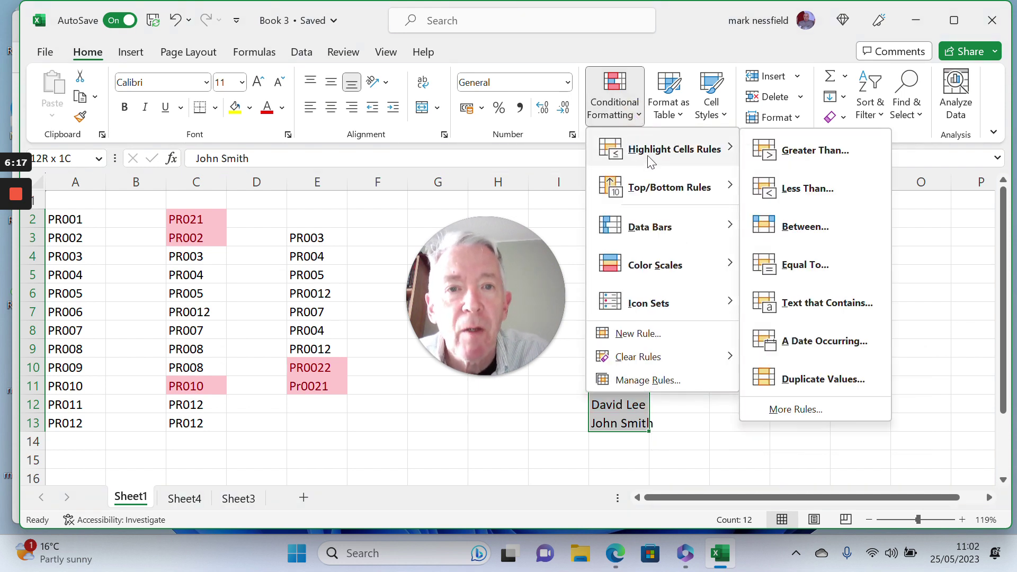
pyautogui.click(816, 378)
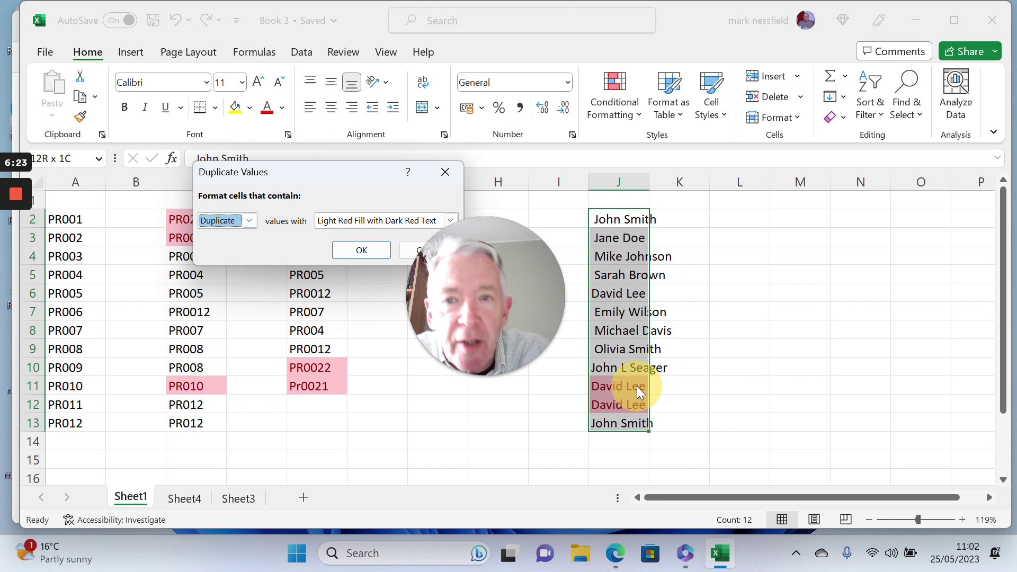
pyautogui.click(362, 249)
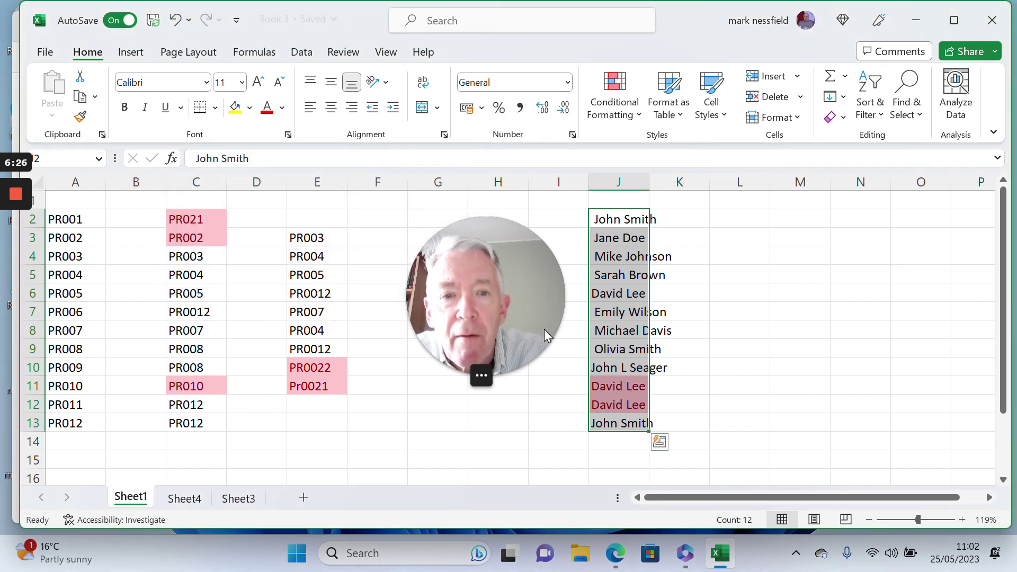
# Compare the text endings of J11 and J6, remove the trailing space from the name in J6, and deselect the list
pyautogui.click(619, 386)
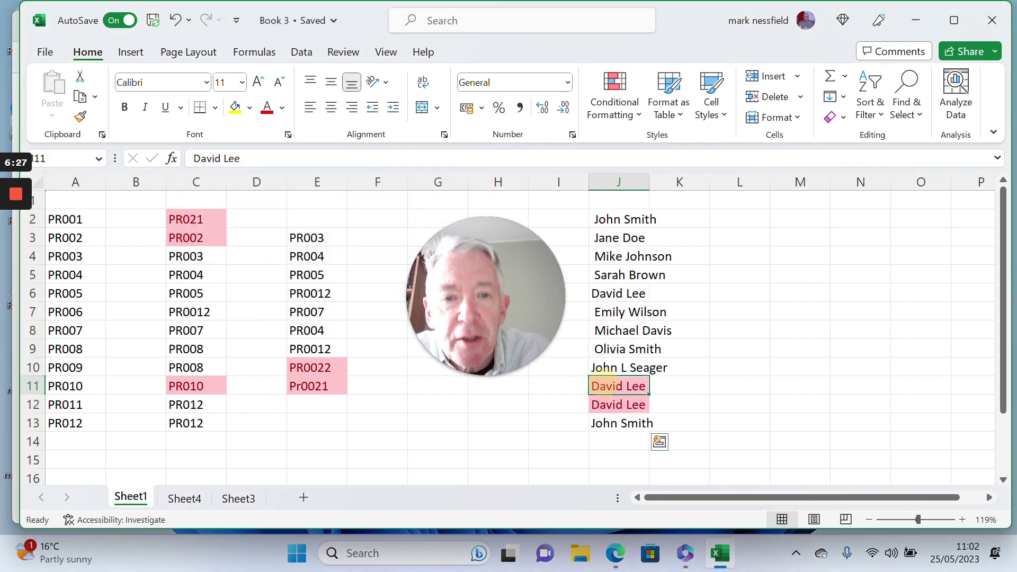
pyautogui.click(331, 161)
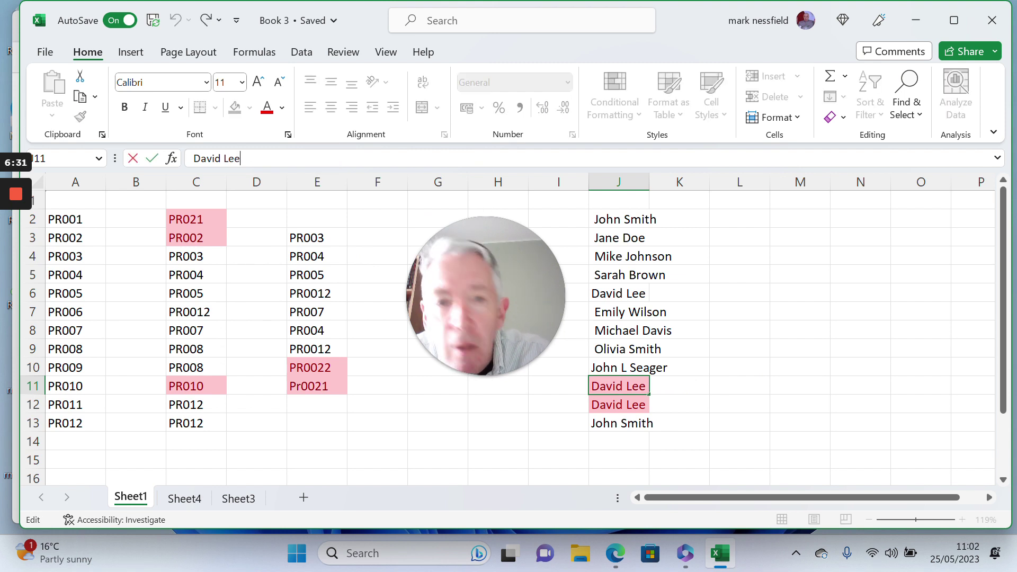
pyautogui.click(619, 293)
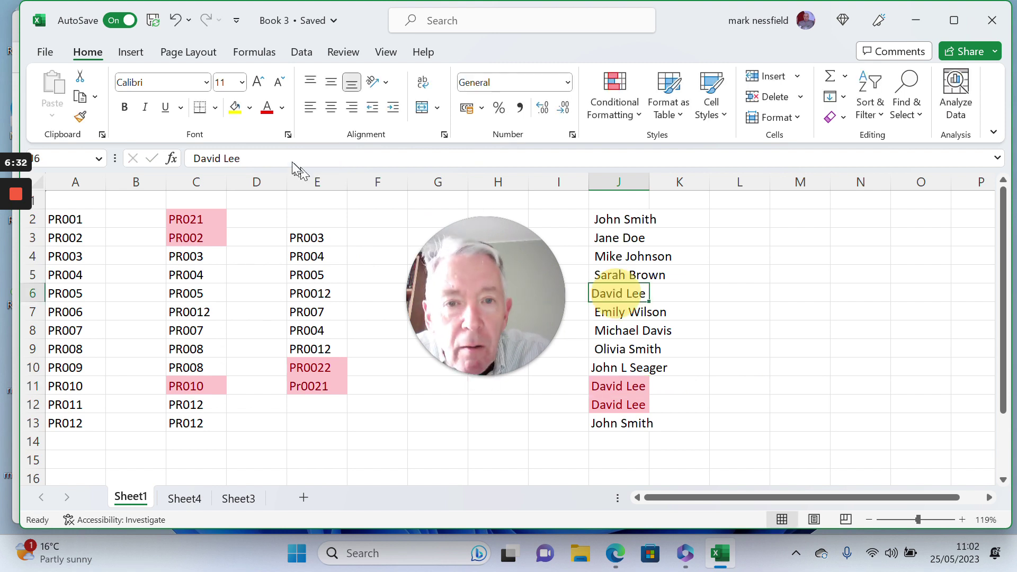
pyautogui.click(280, 157)
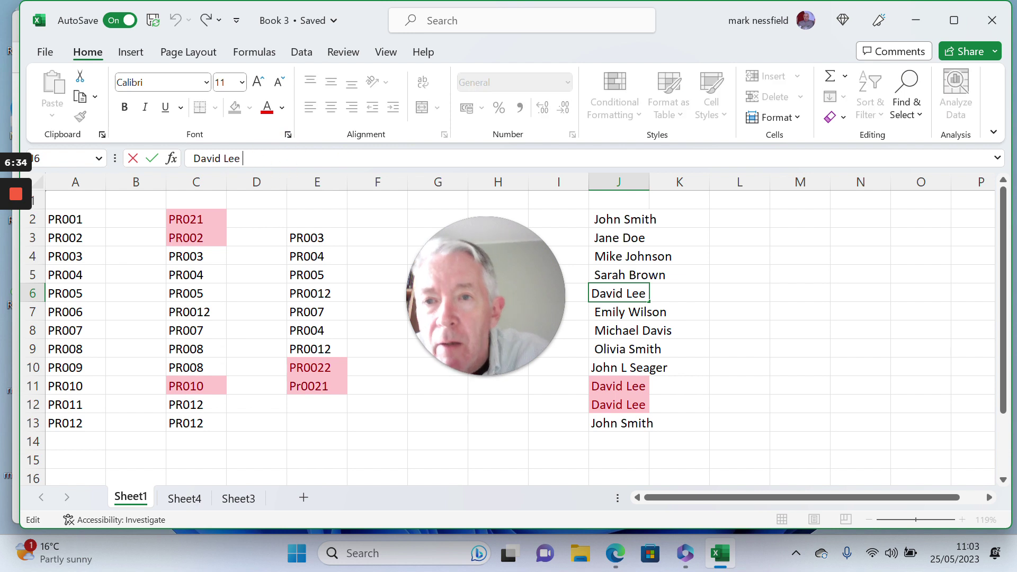
pyautogui.press('BackSpace')
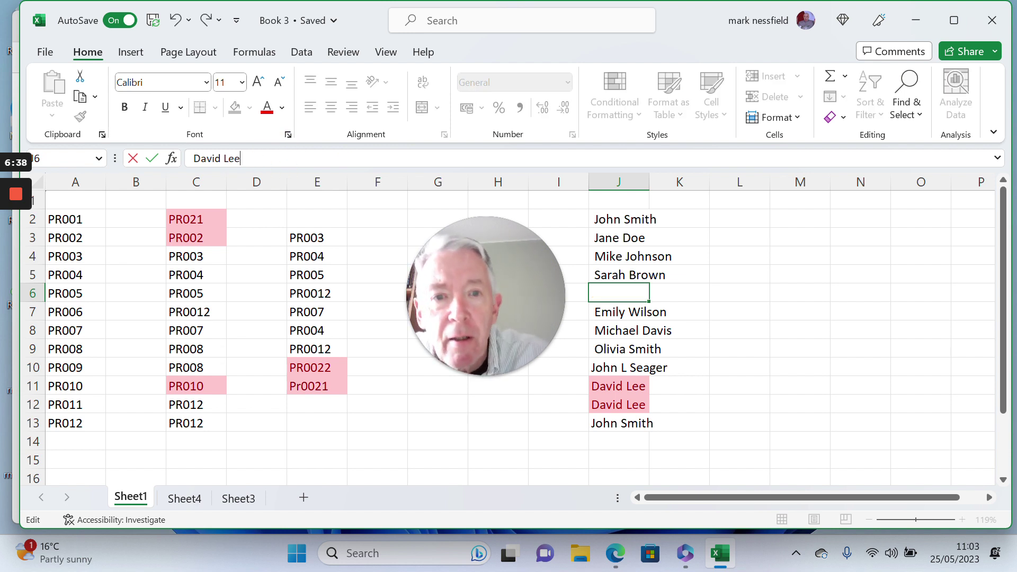
pyautogui.click(648, 313)
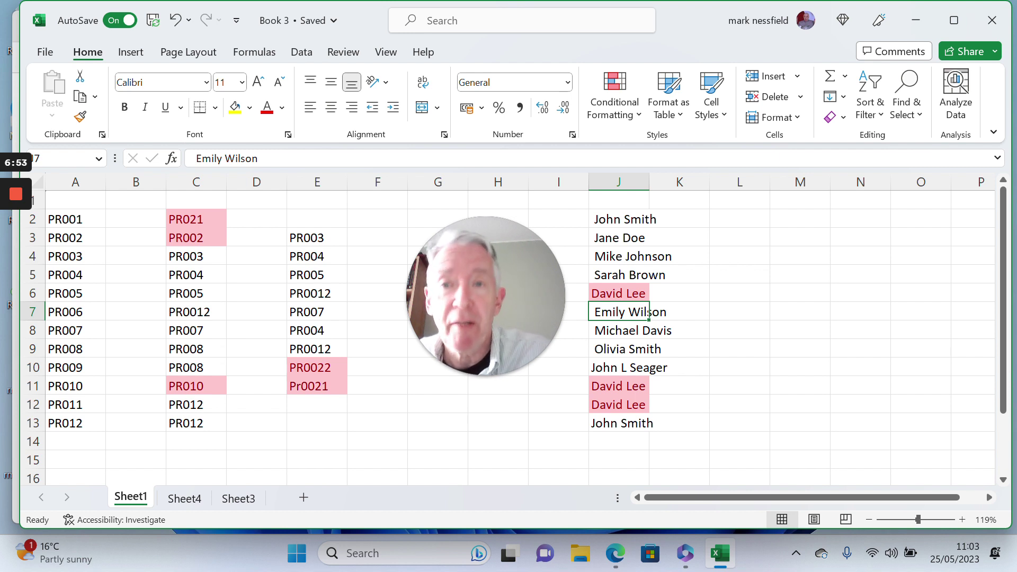
pyautogui.click(734, 310)
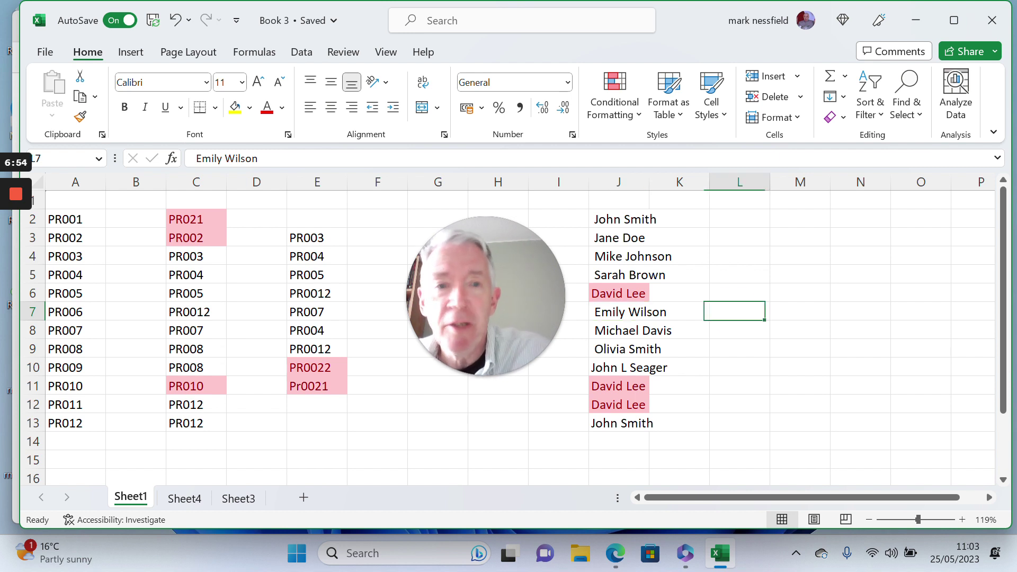